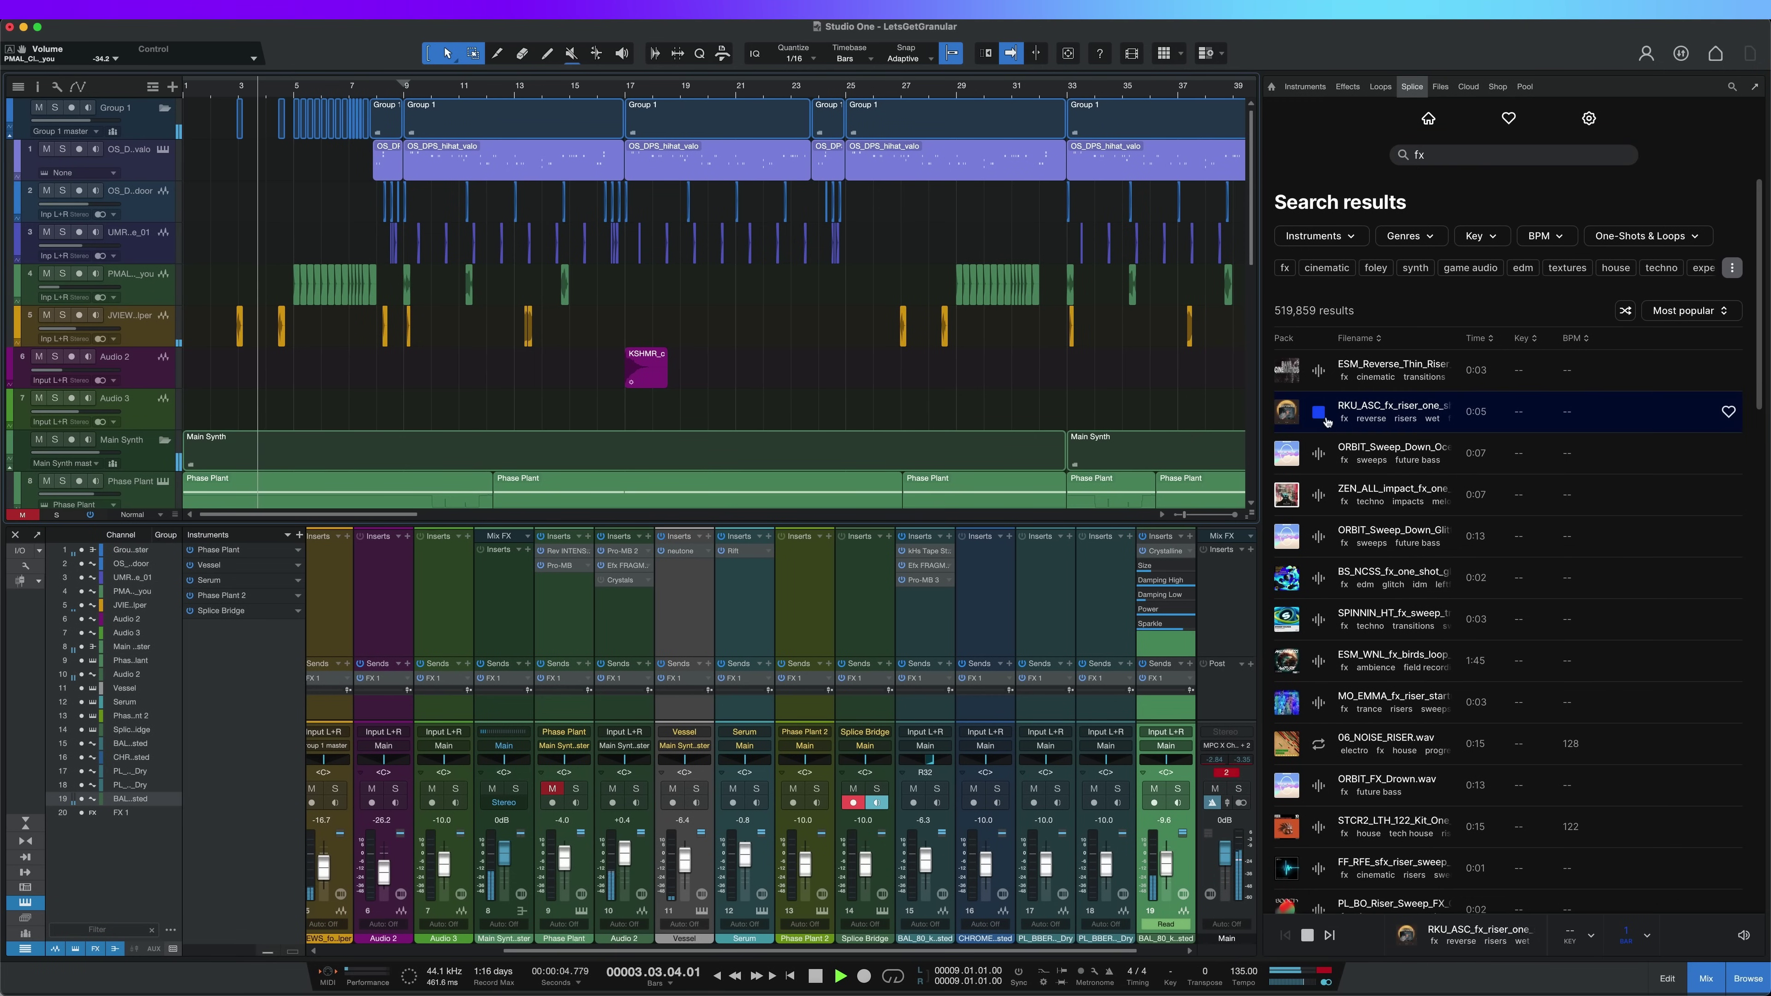
- Preview the ORBIT sweep-down fx sample, then capture the song selection for Search with Sound
click(1315, 461)
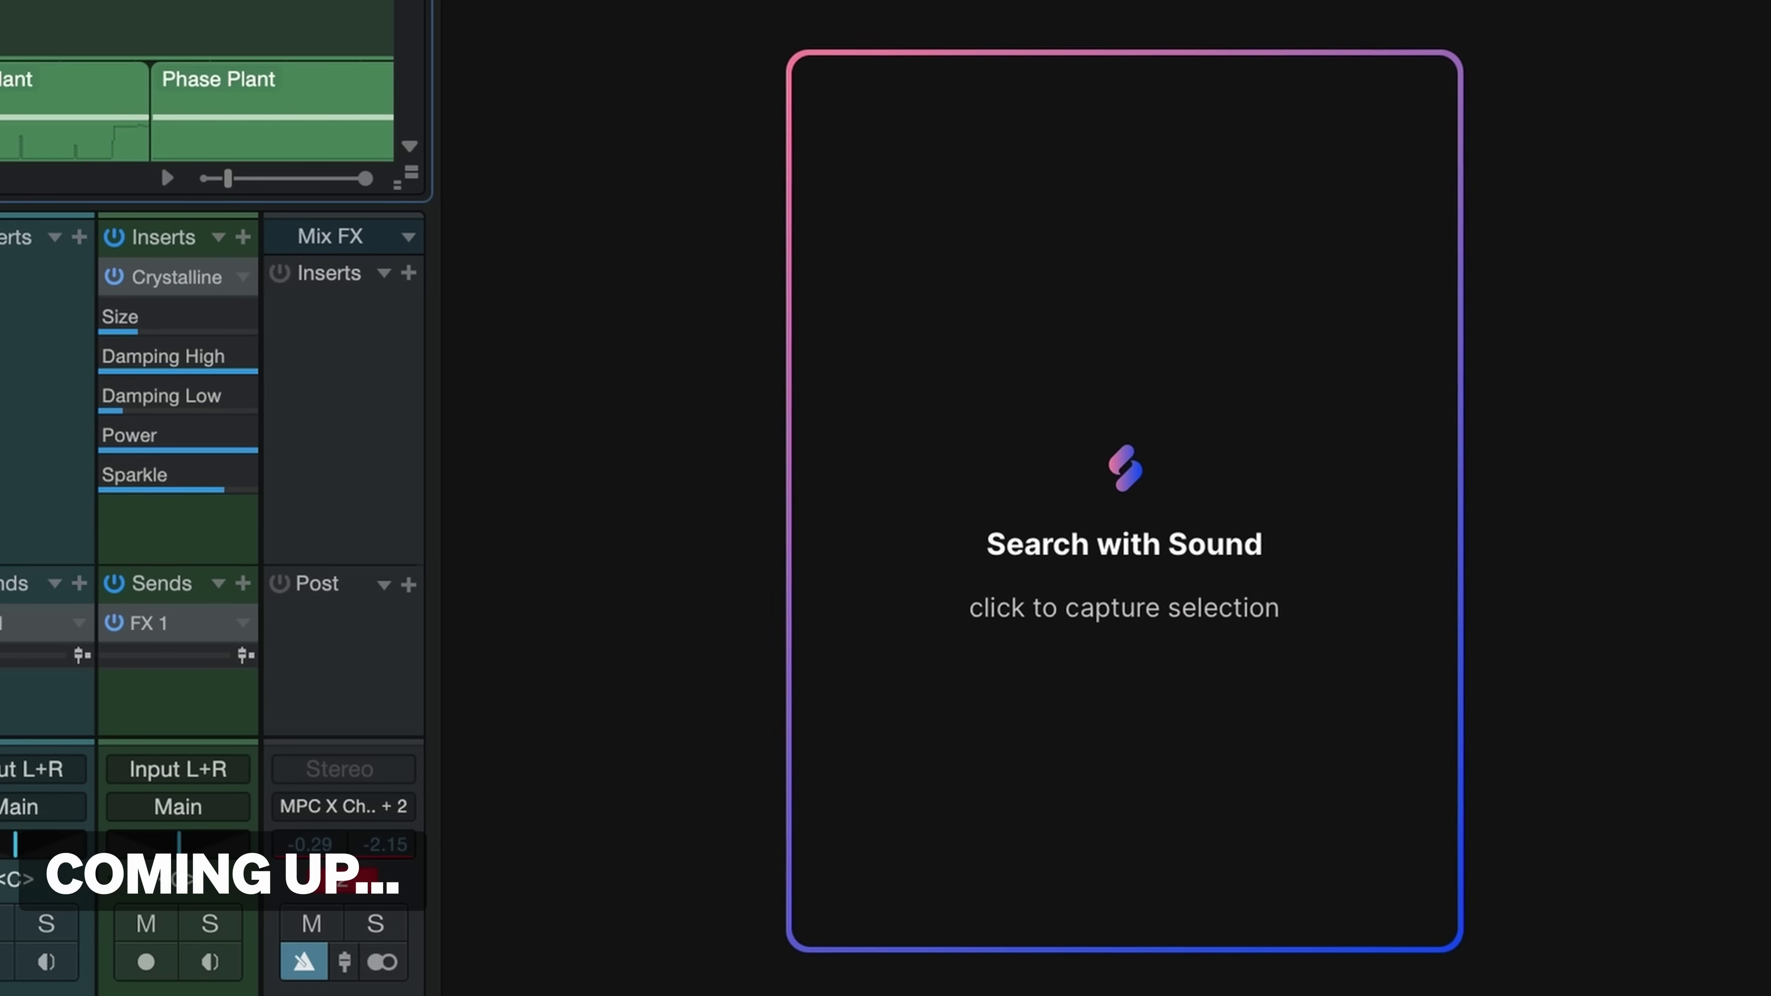
click(1165, 621)
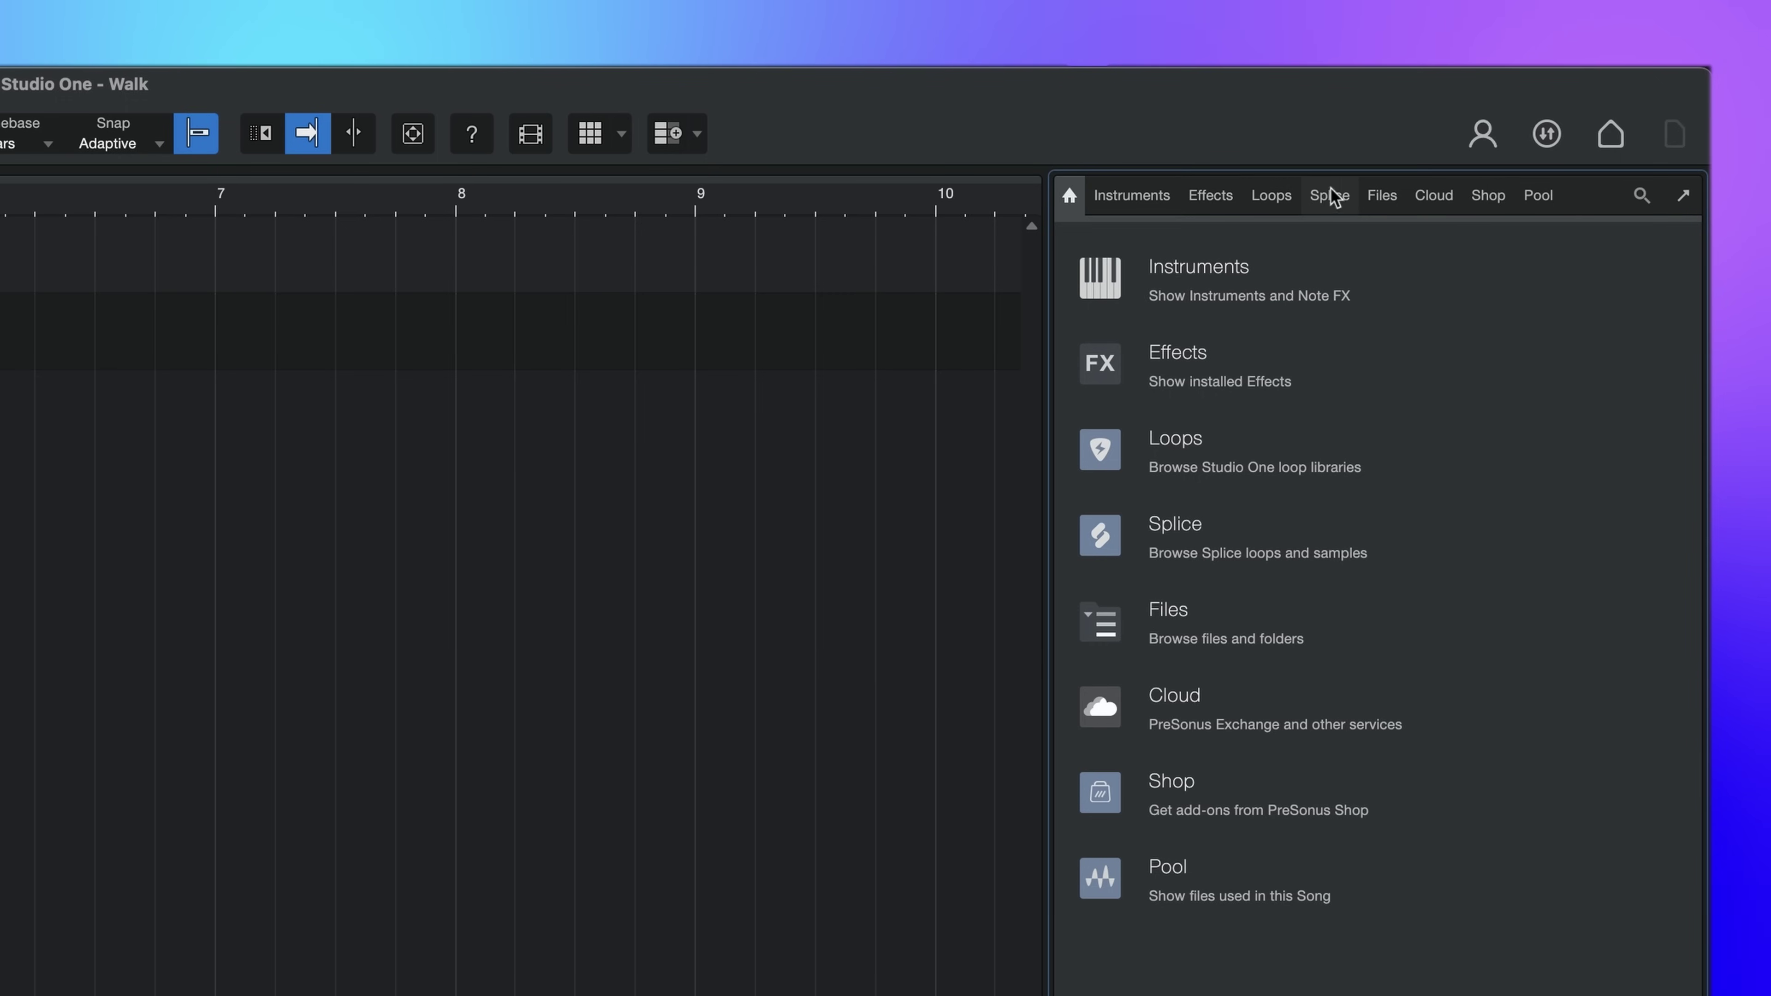
- Show all Splice Vocals samples under Instruments and preview the next vocal hook
click(1347, 196)
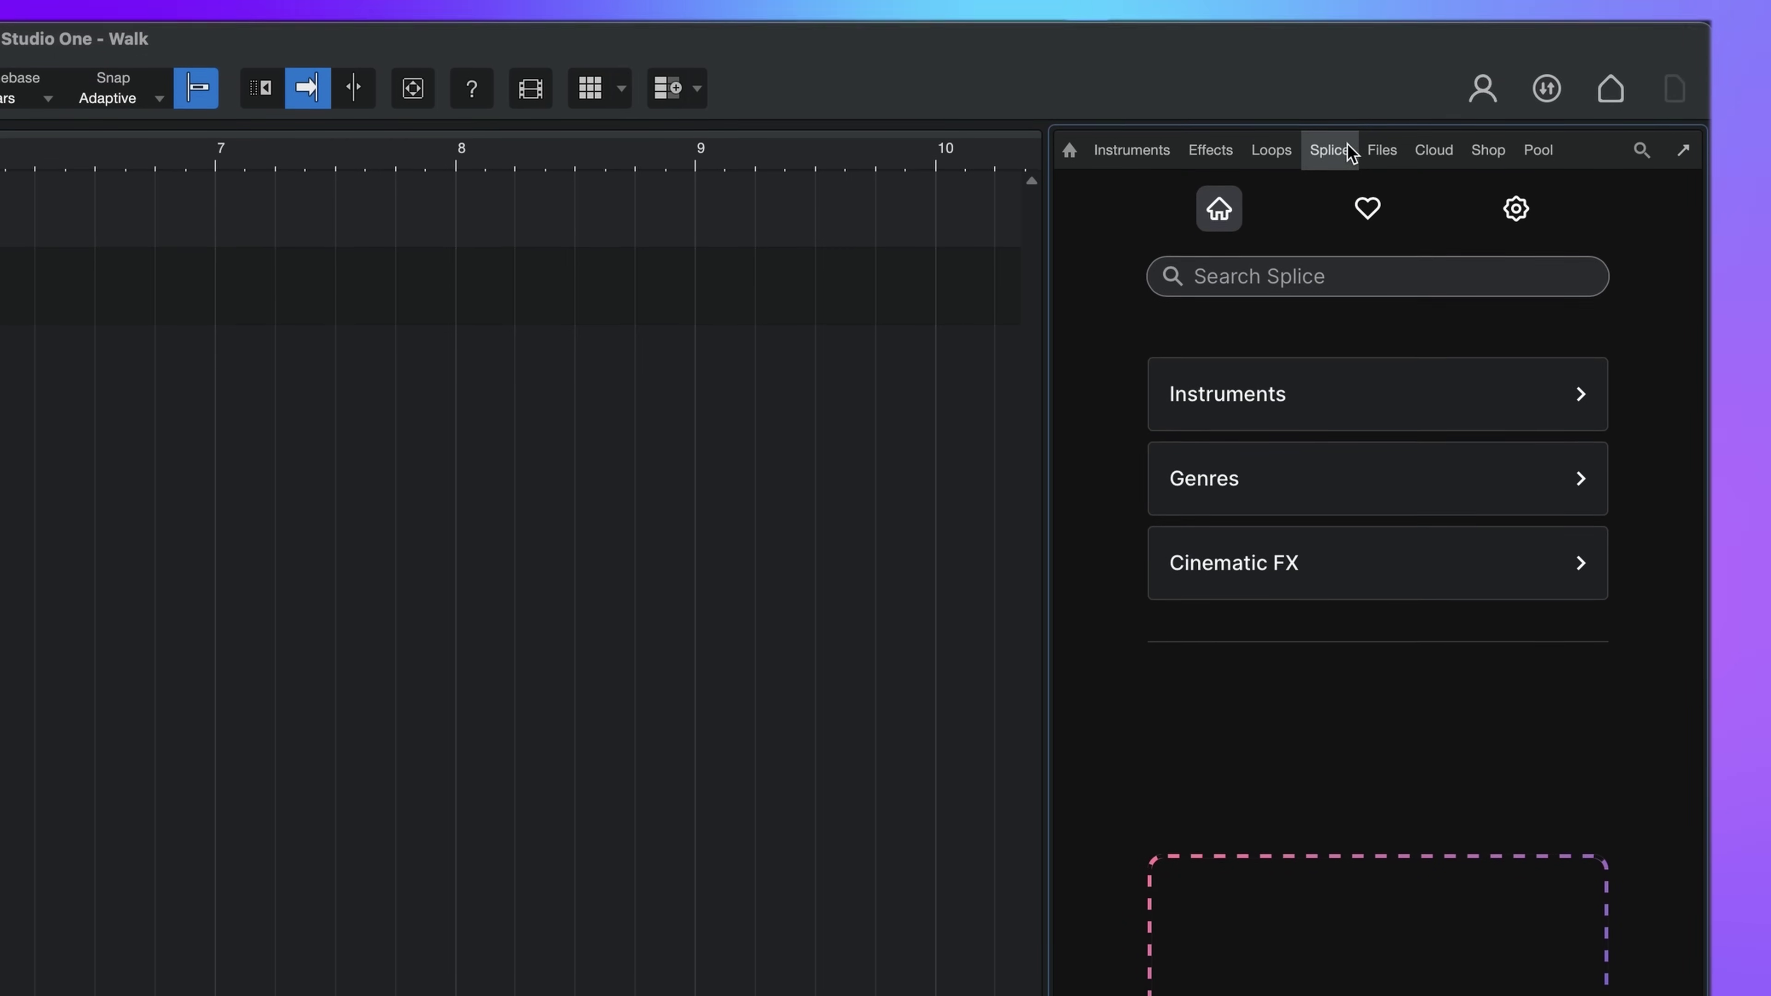
click(1407, 440)
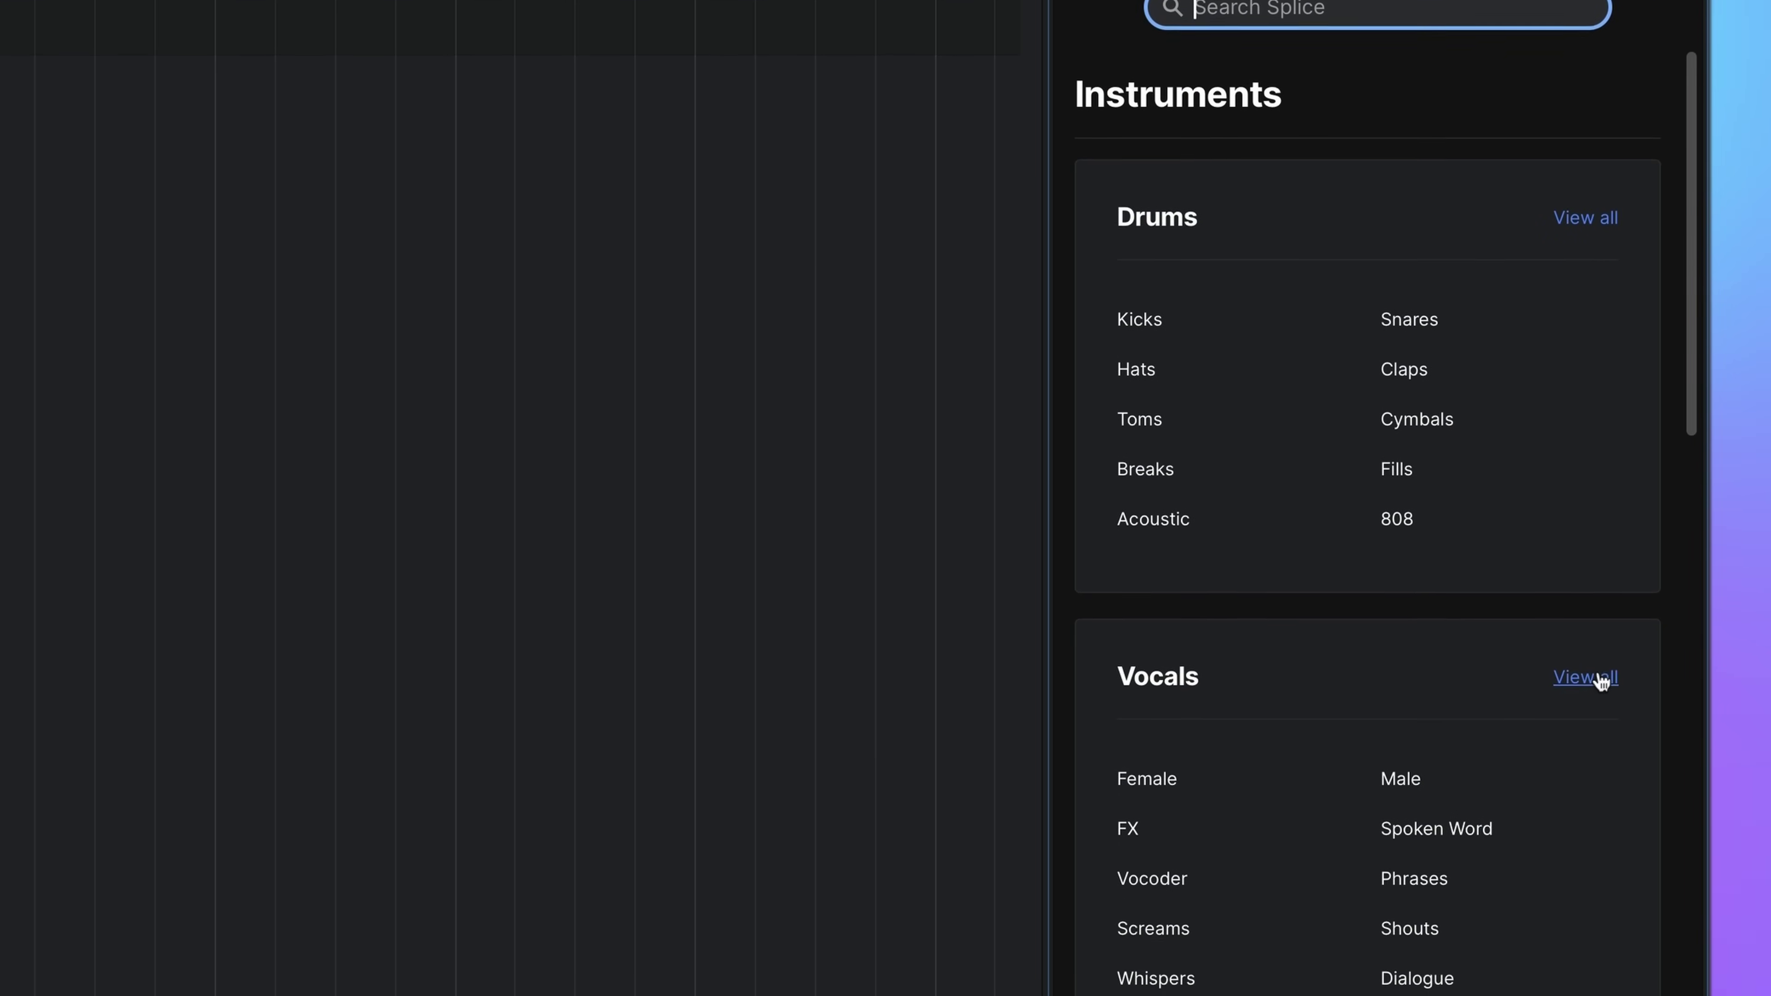
click(1589, 814)
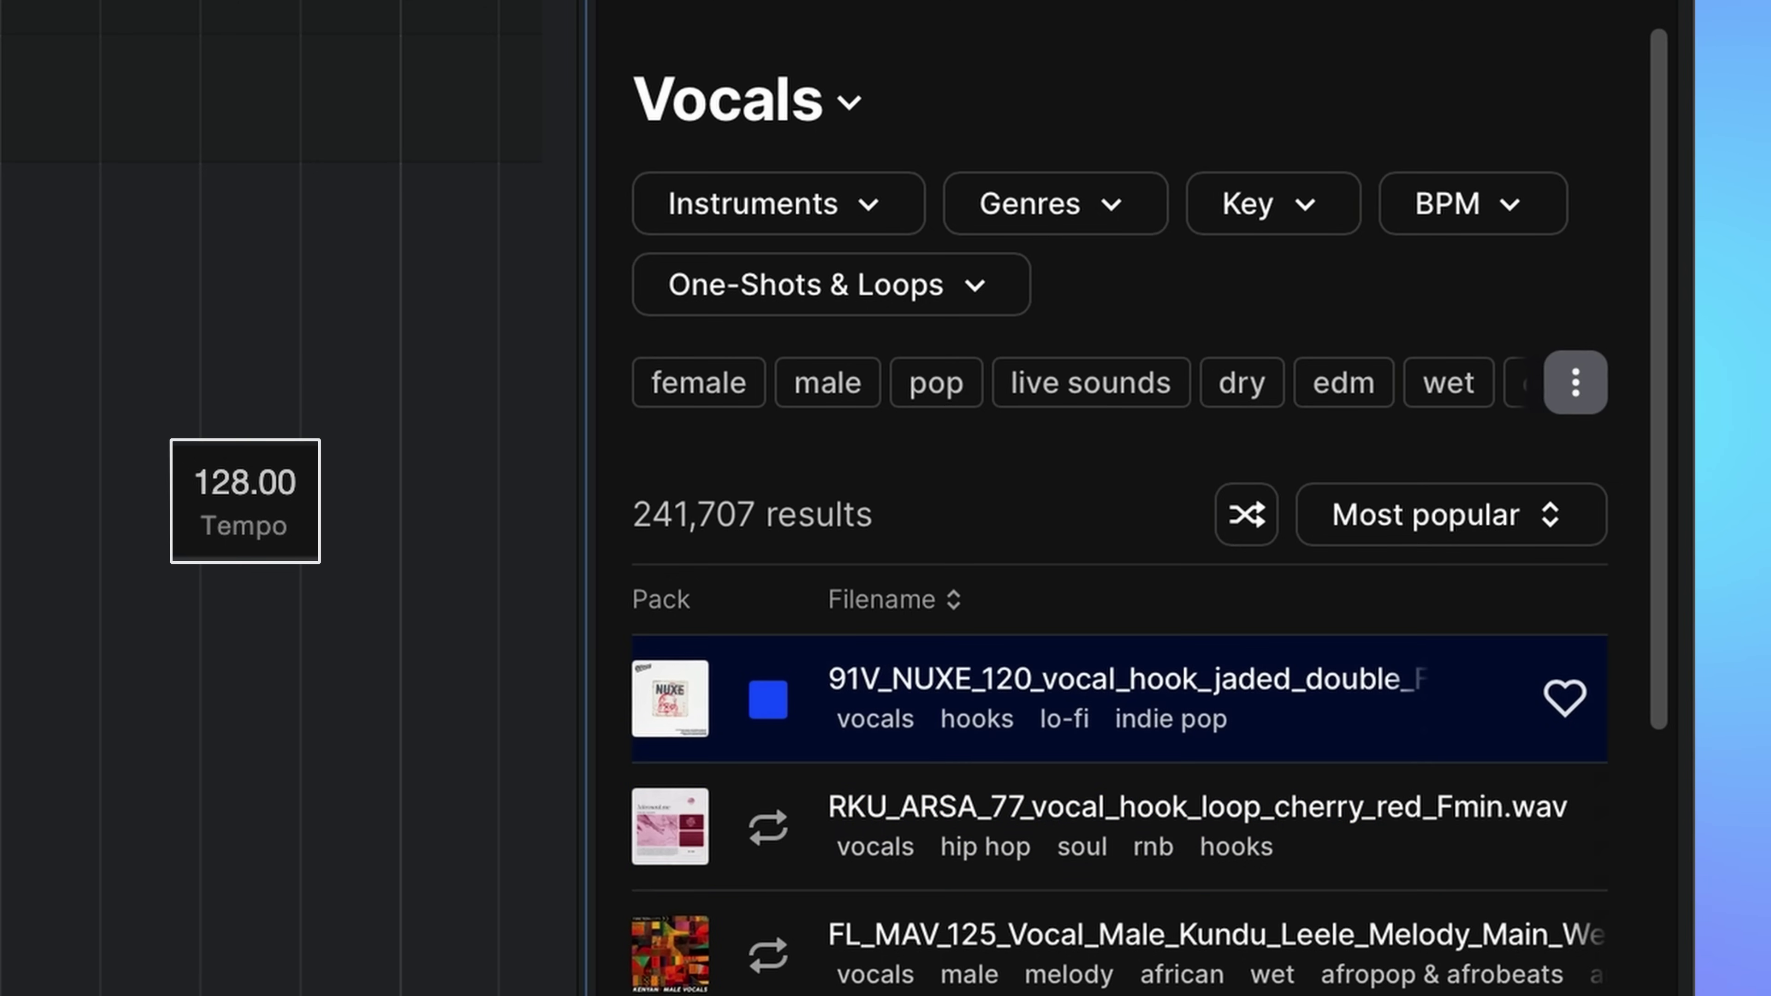
key(Down)
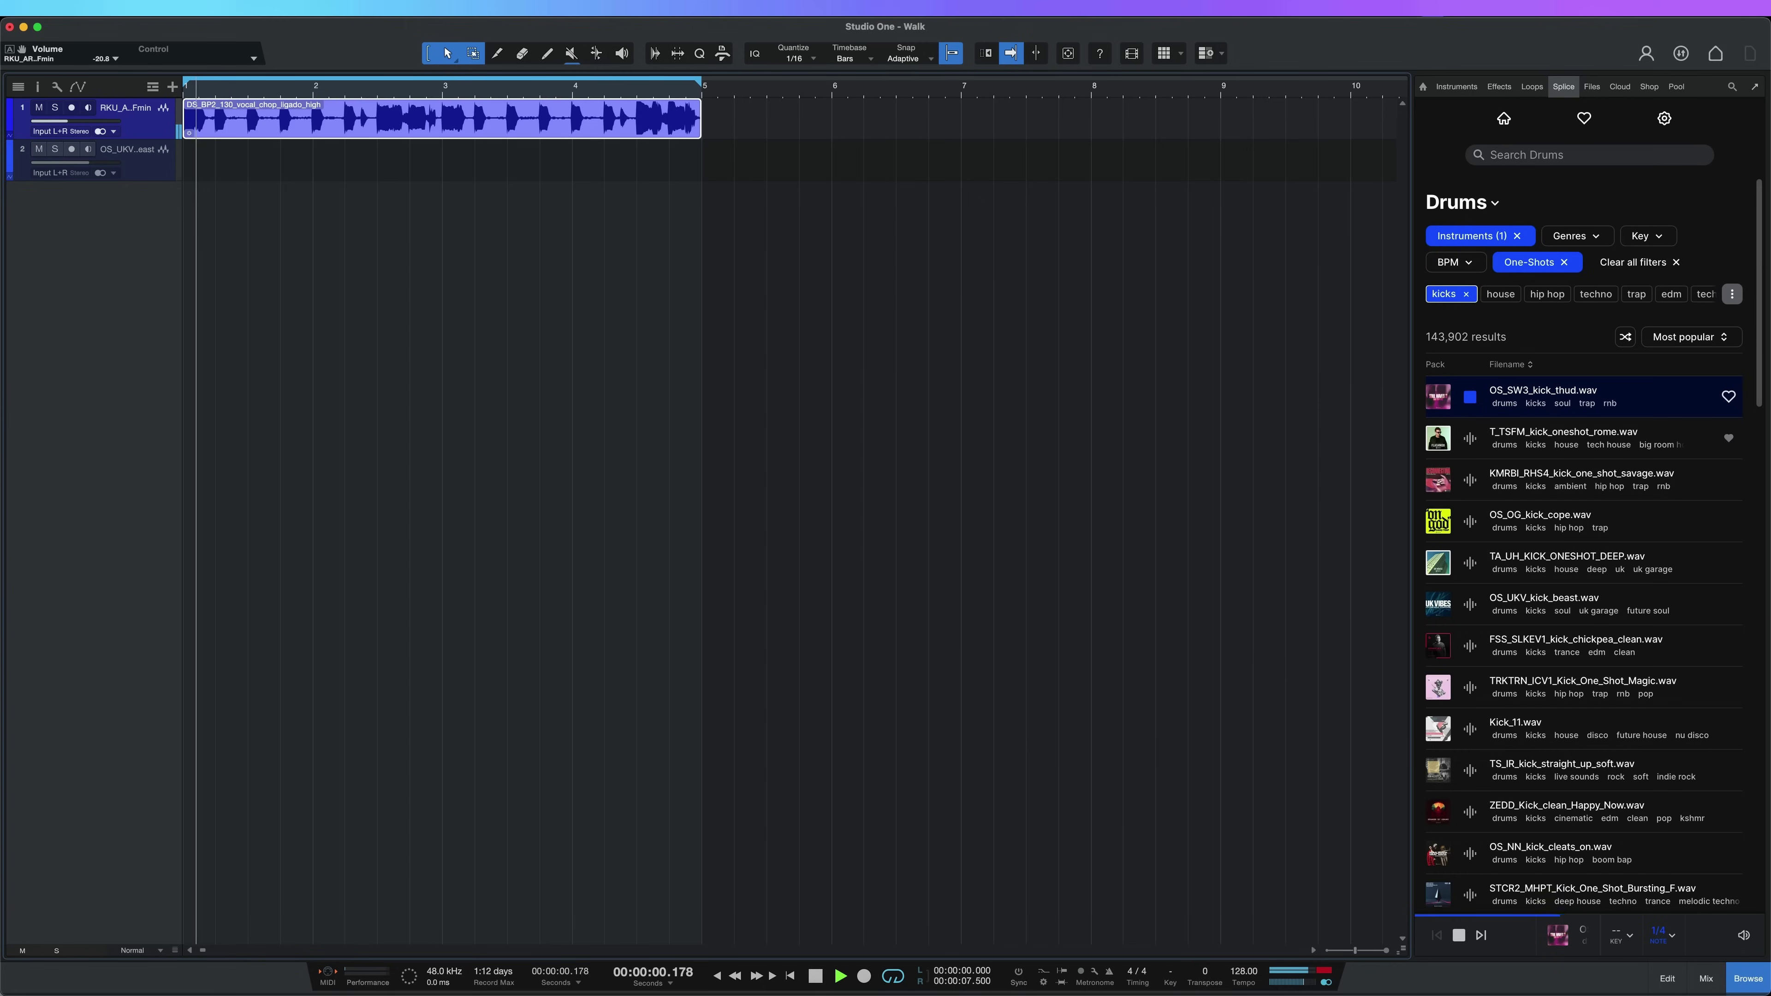
- Set the kick one-shot preview Repeat value to 1/8 notes
mouse_move(1672, 938)
click(1686, 734)
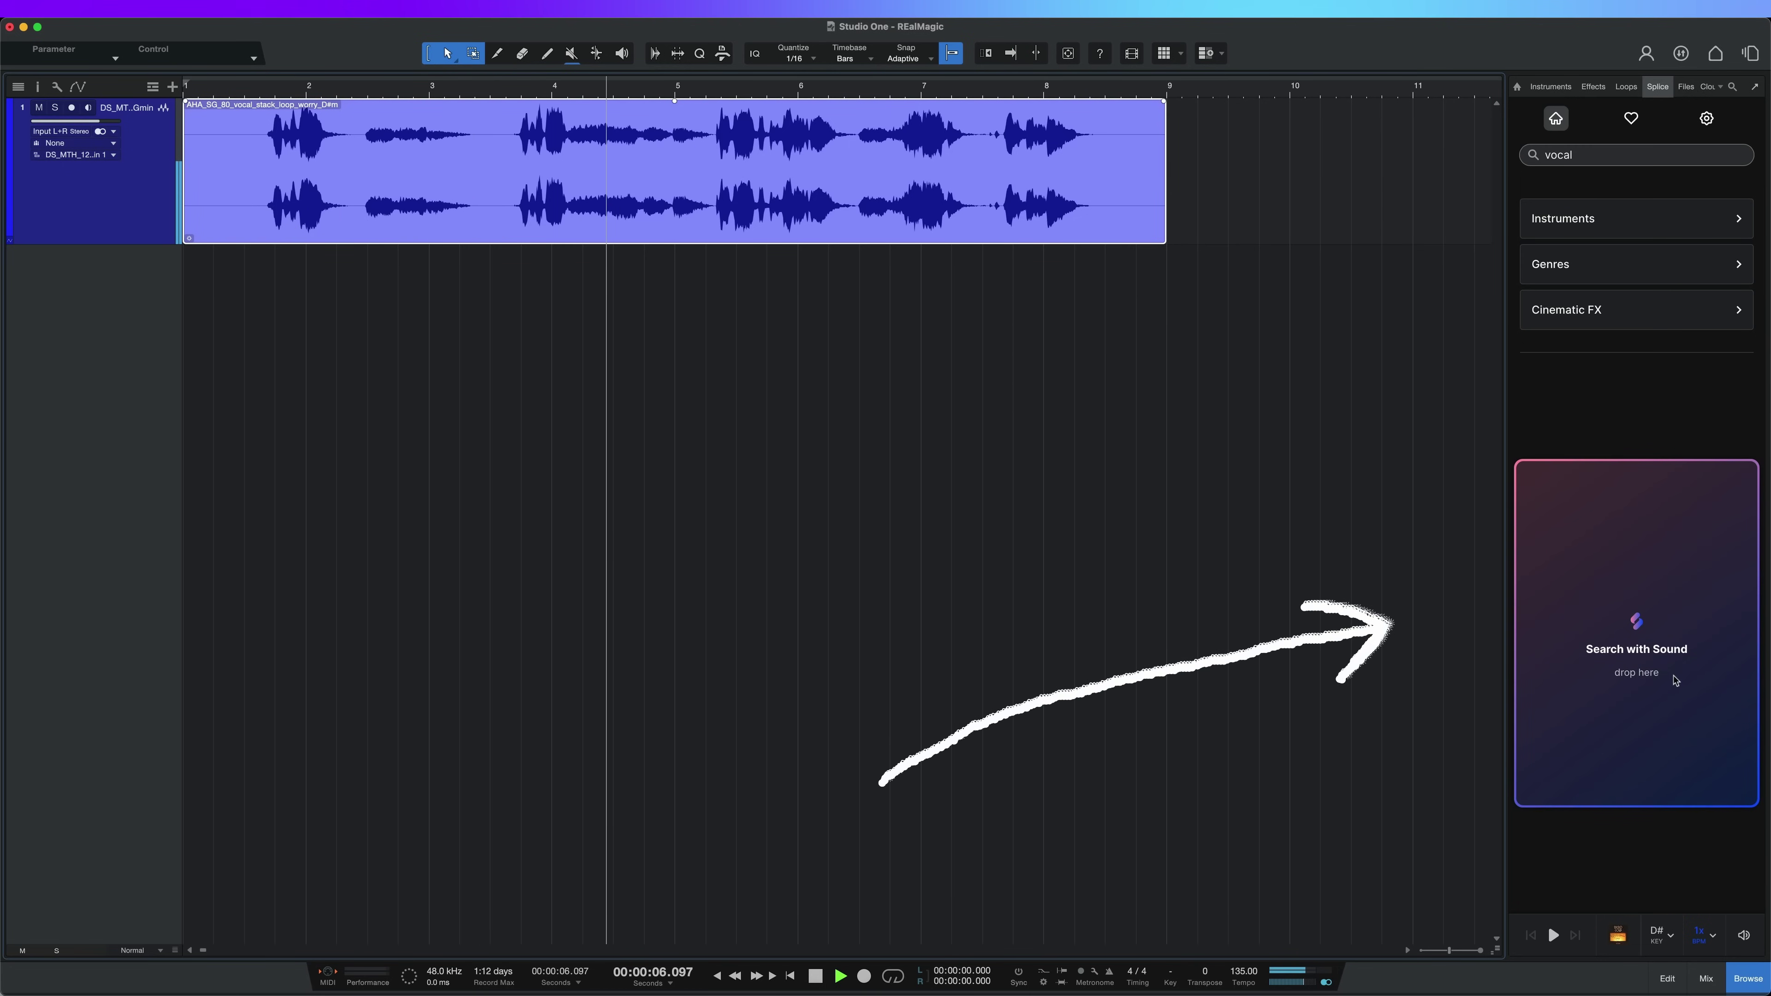
- Use the vocal stack loop as the Search with Sound reference and preview the second match
click(1675, 681)
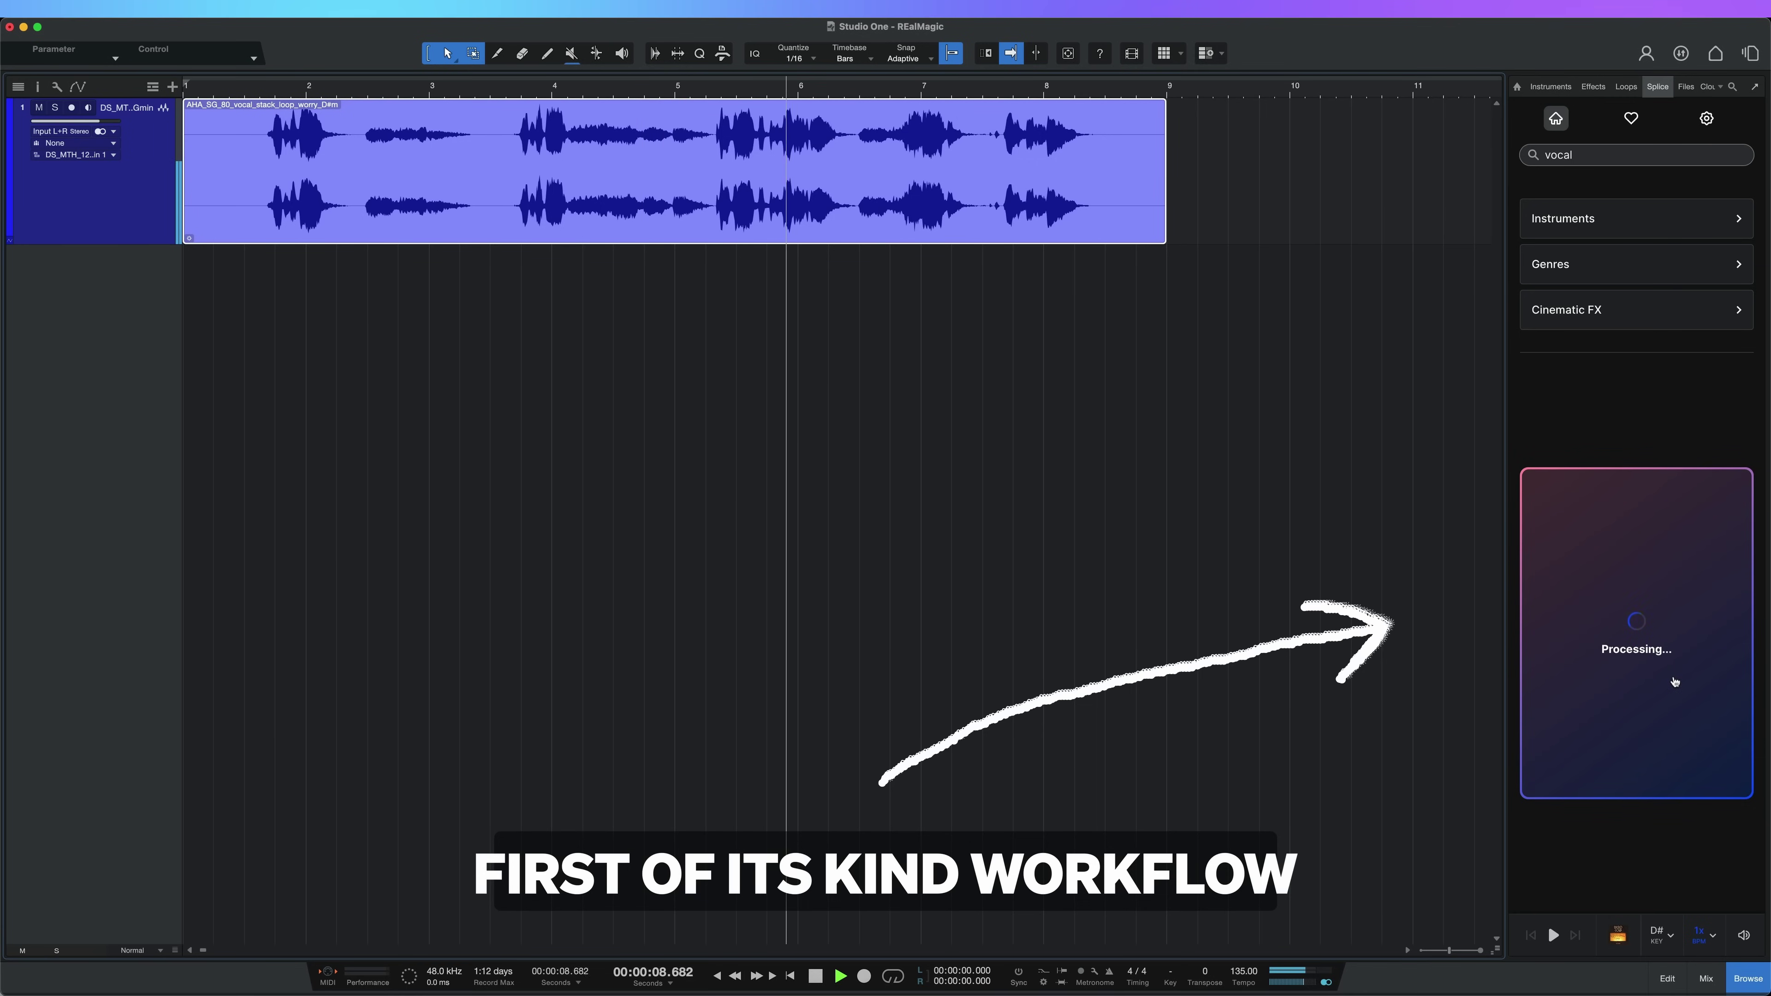
click(1568, 460)
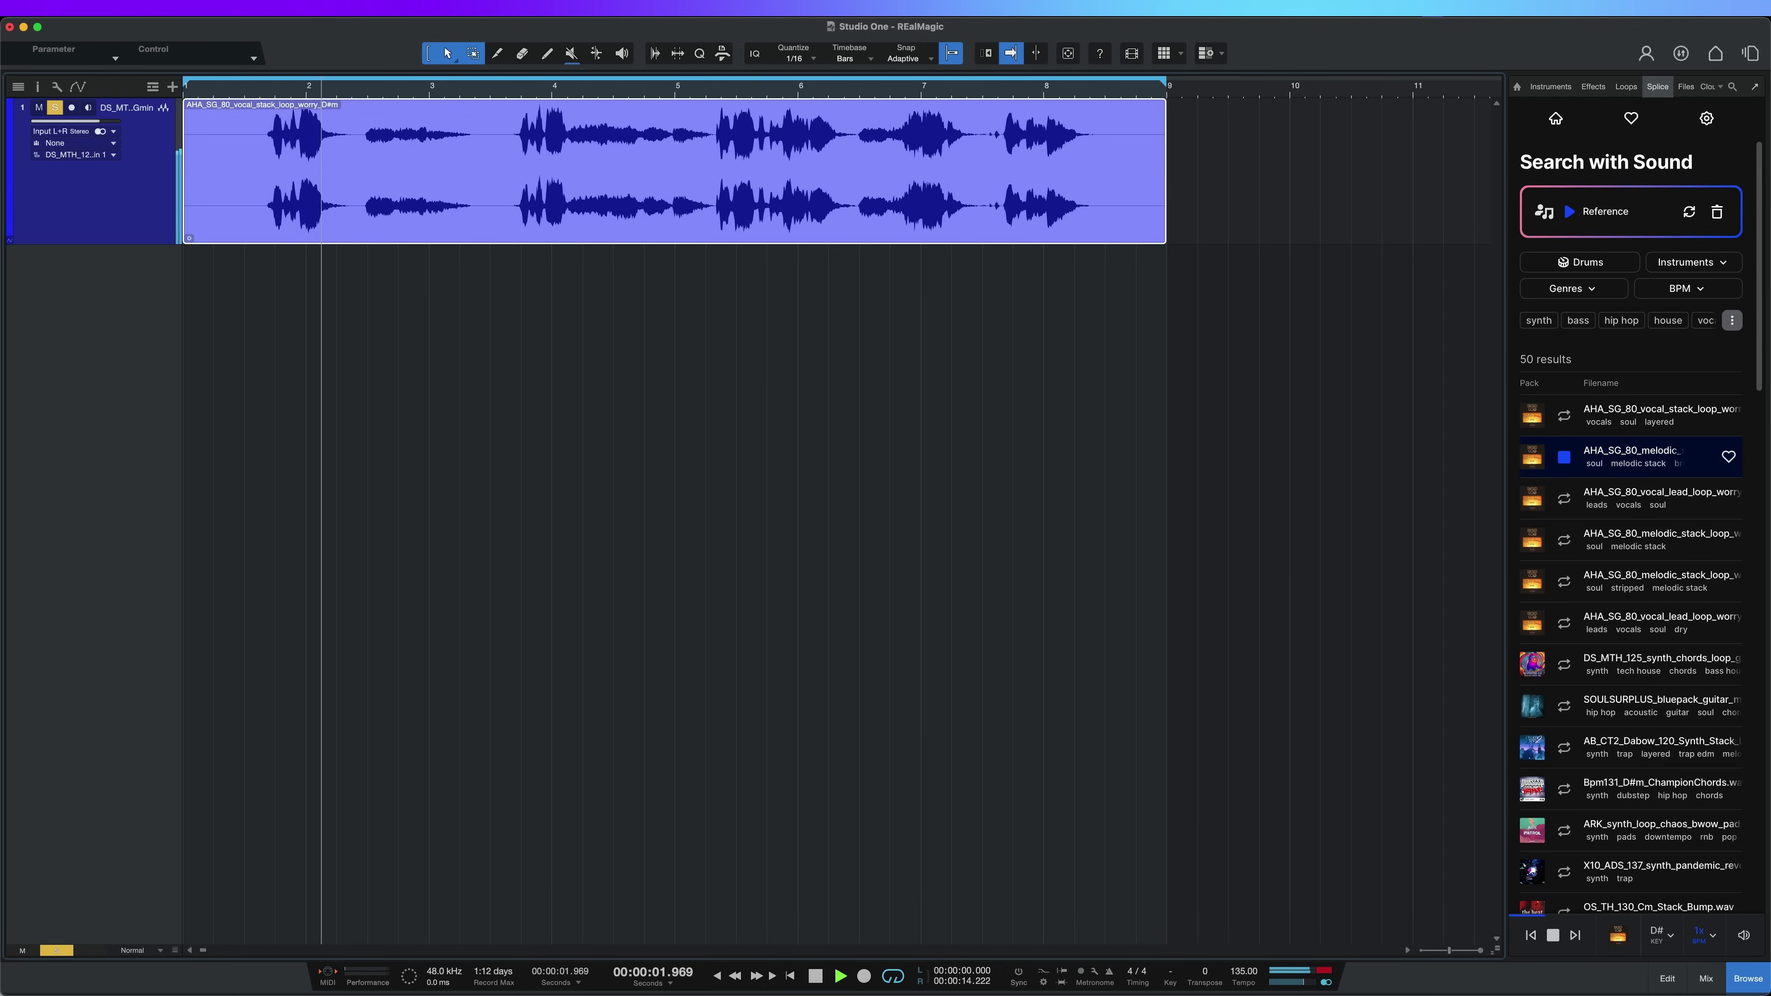
- Preview the vocal lead, DS_MTH_125 chords and ARK matches, then add ARK_synth_loop_chaos as a track
click(1561, 500)
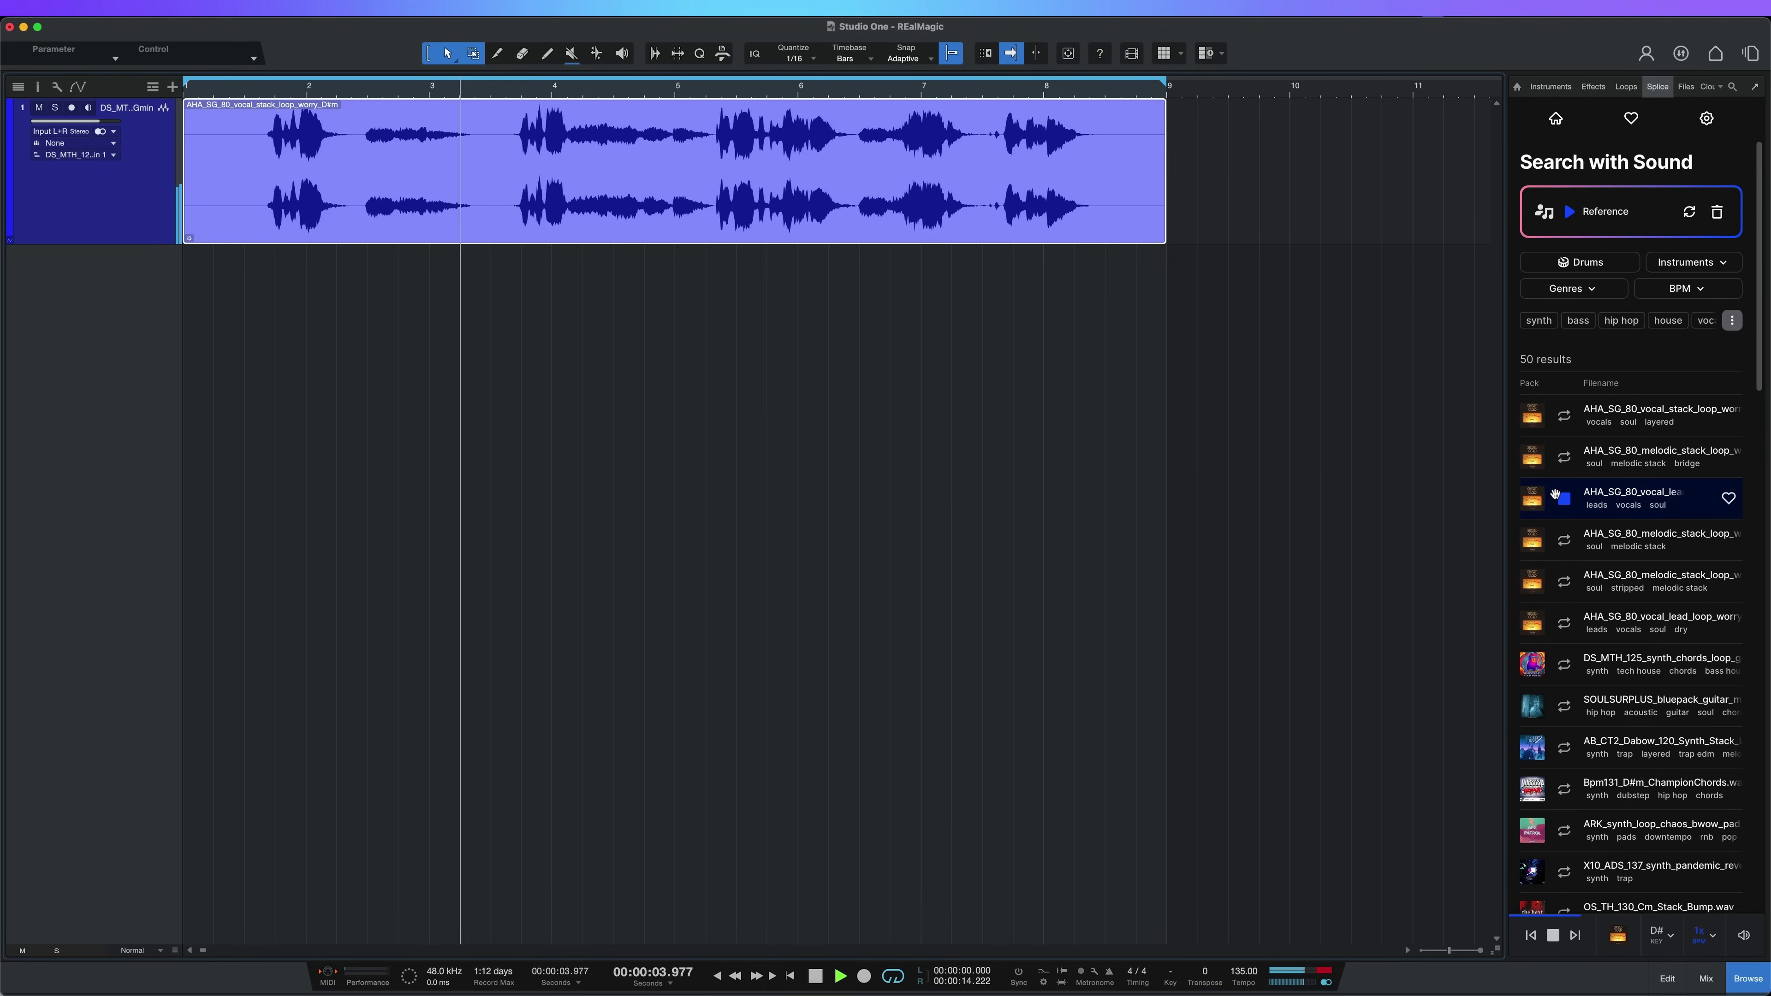
click(1564, 664)
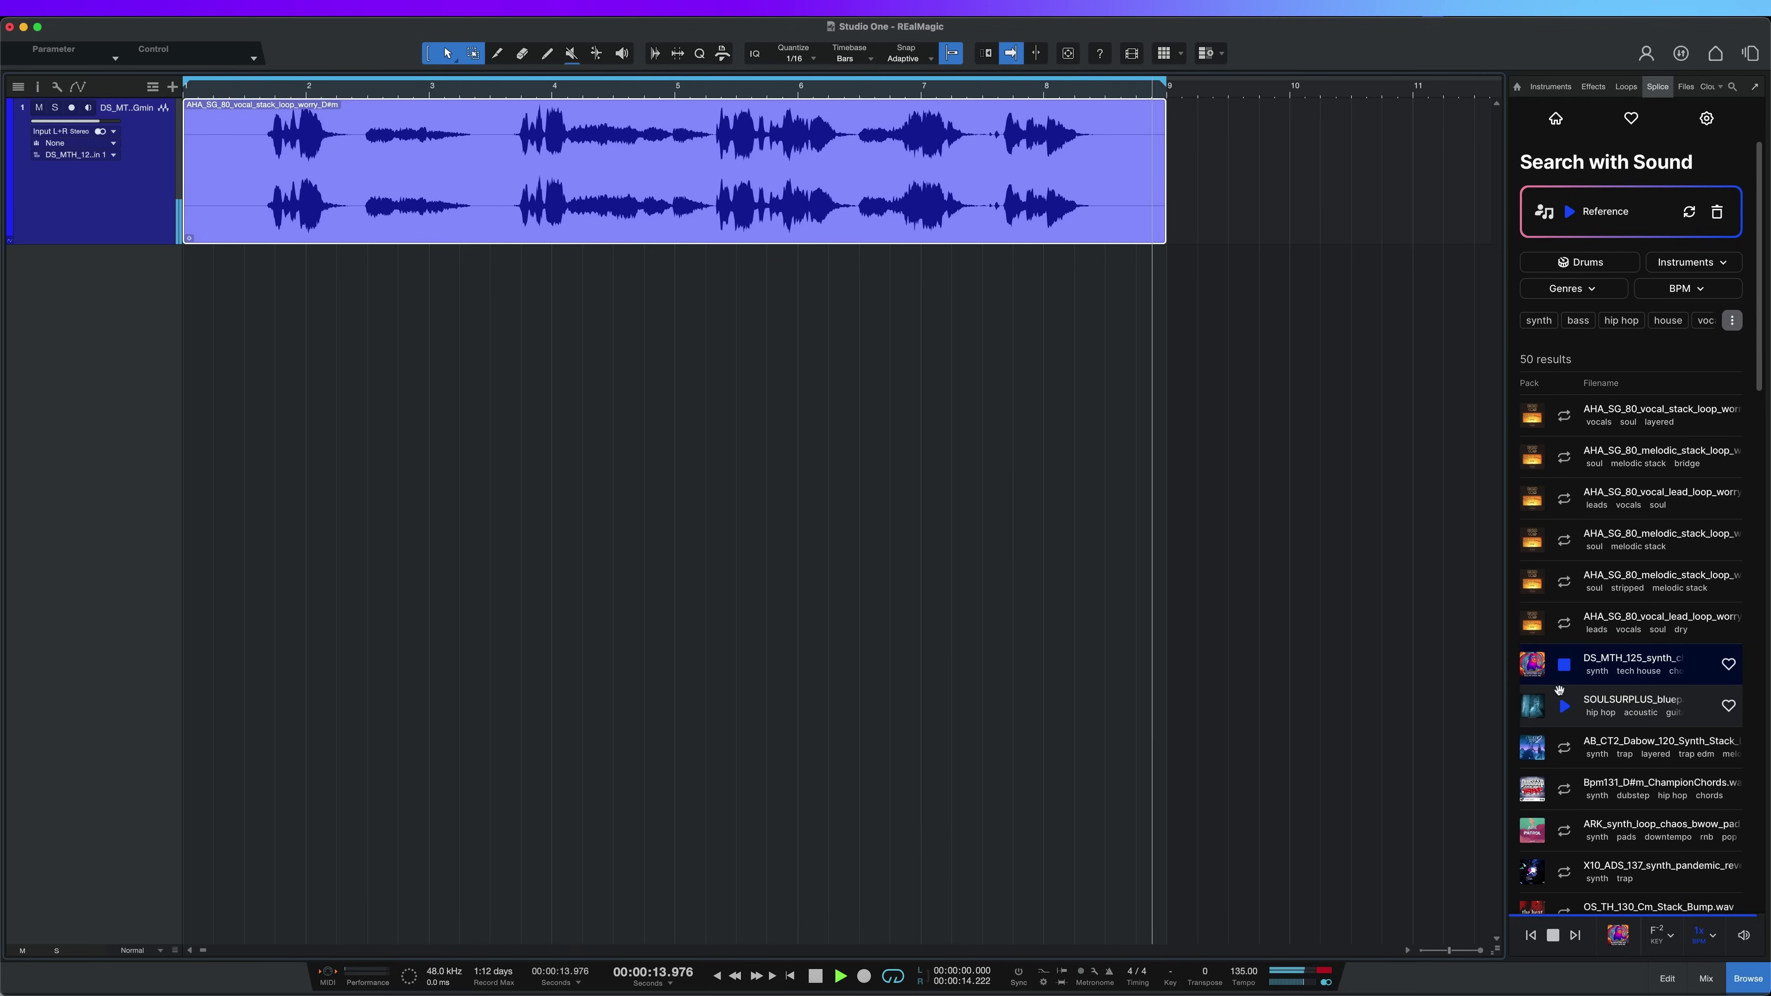
click(1564, 830)
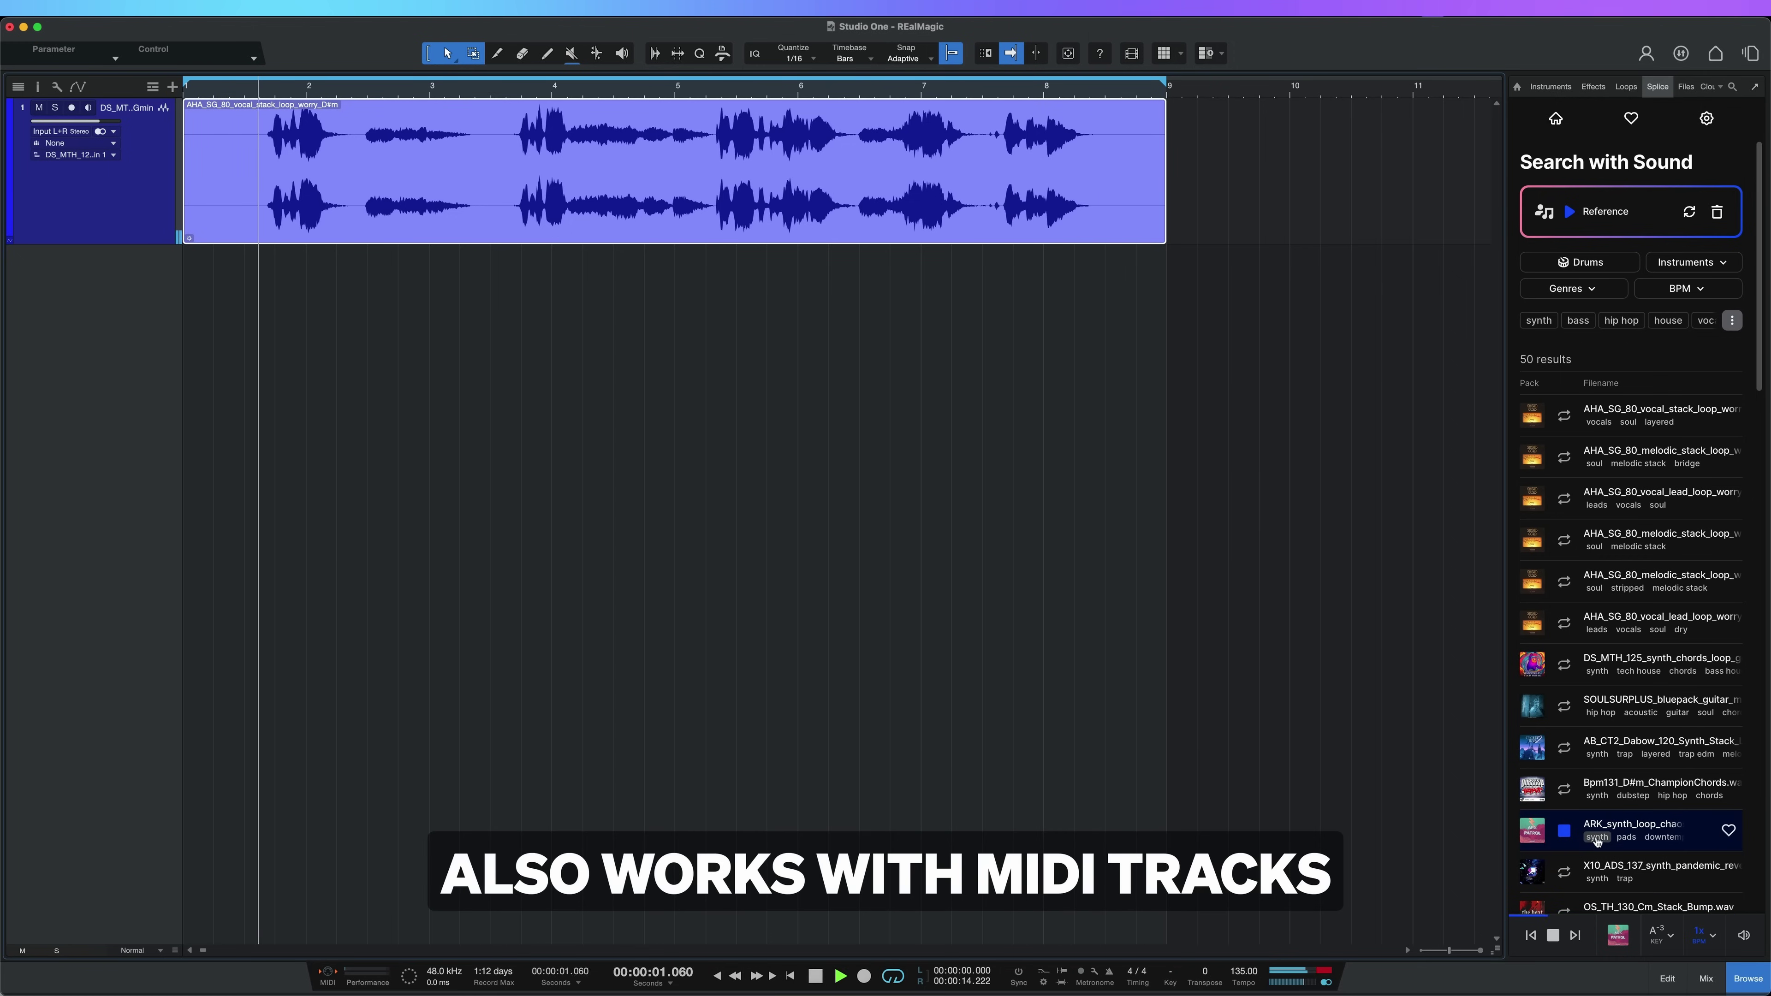
drag(382, 306, 215, 296)
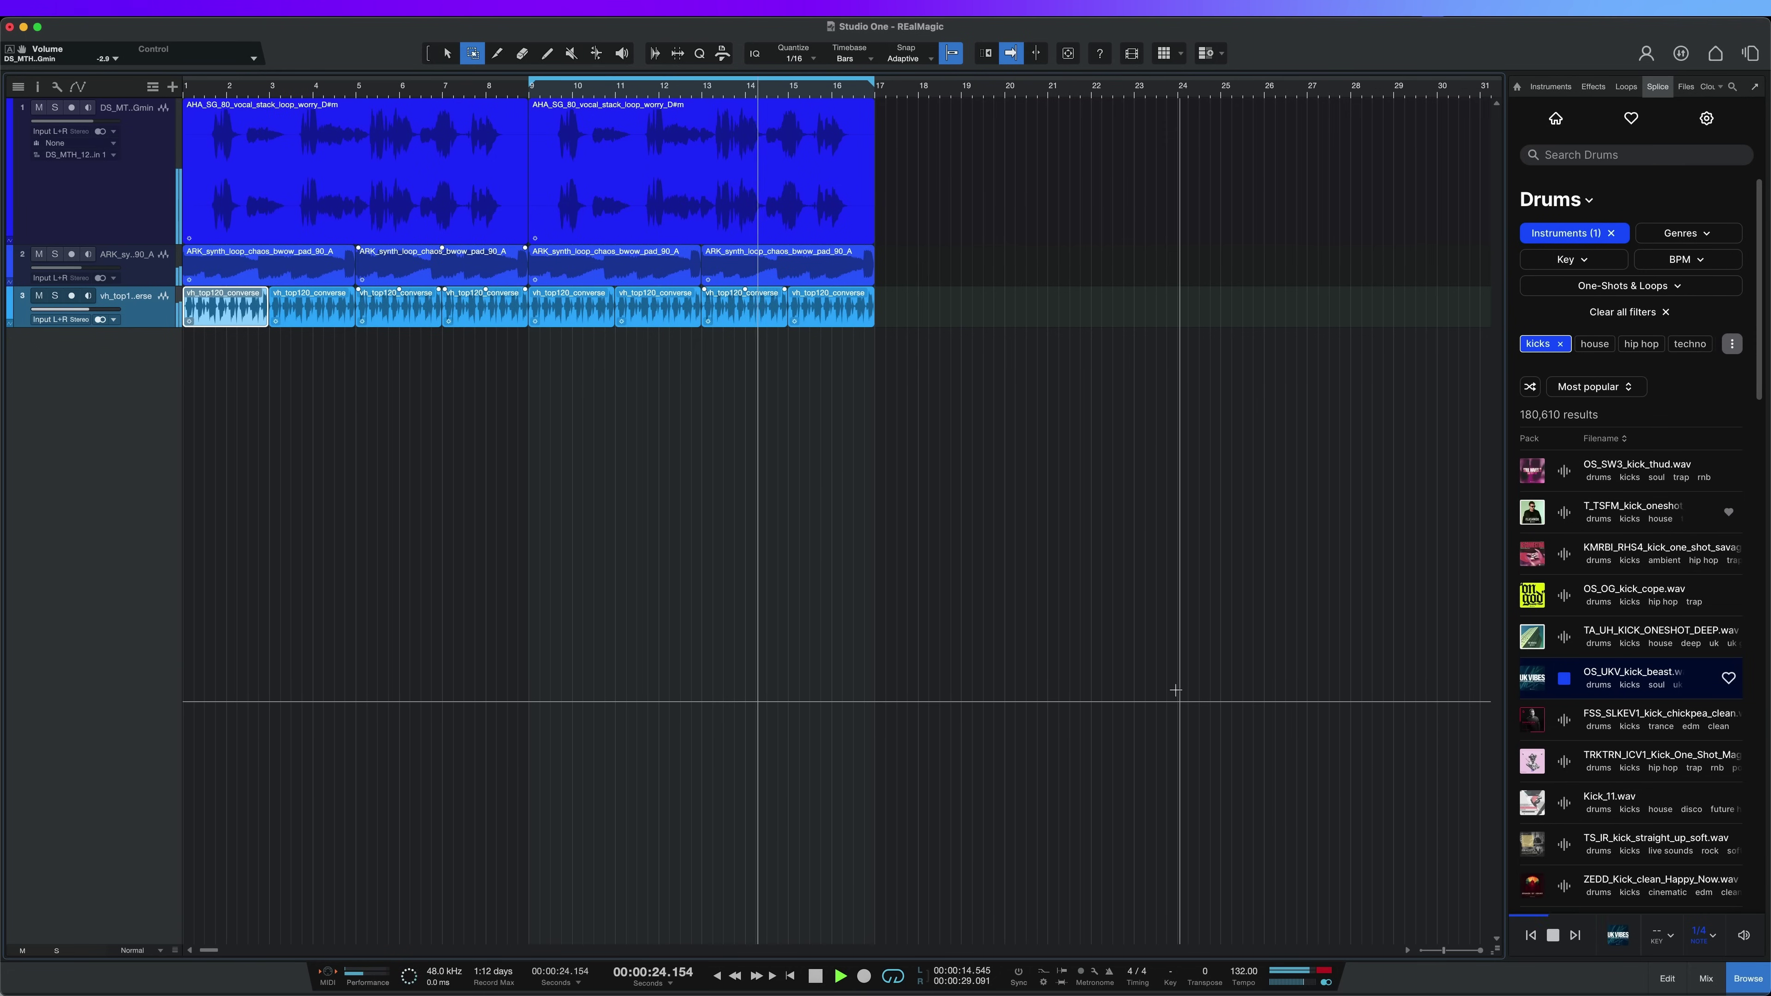
- Preview the FSS_SLKEV1 and TRKTRN kicks, then add the TRKTRN kick as a fourth track
click(1567, 721)
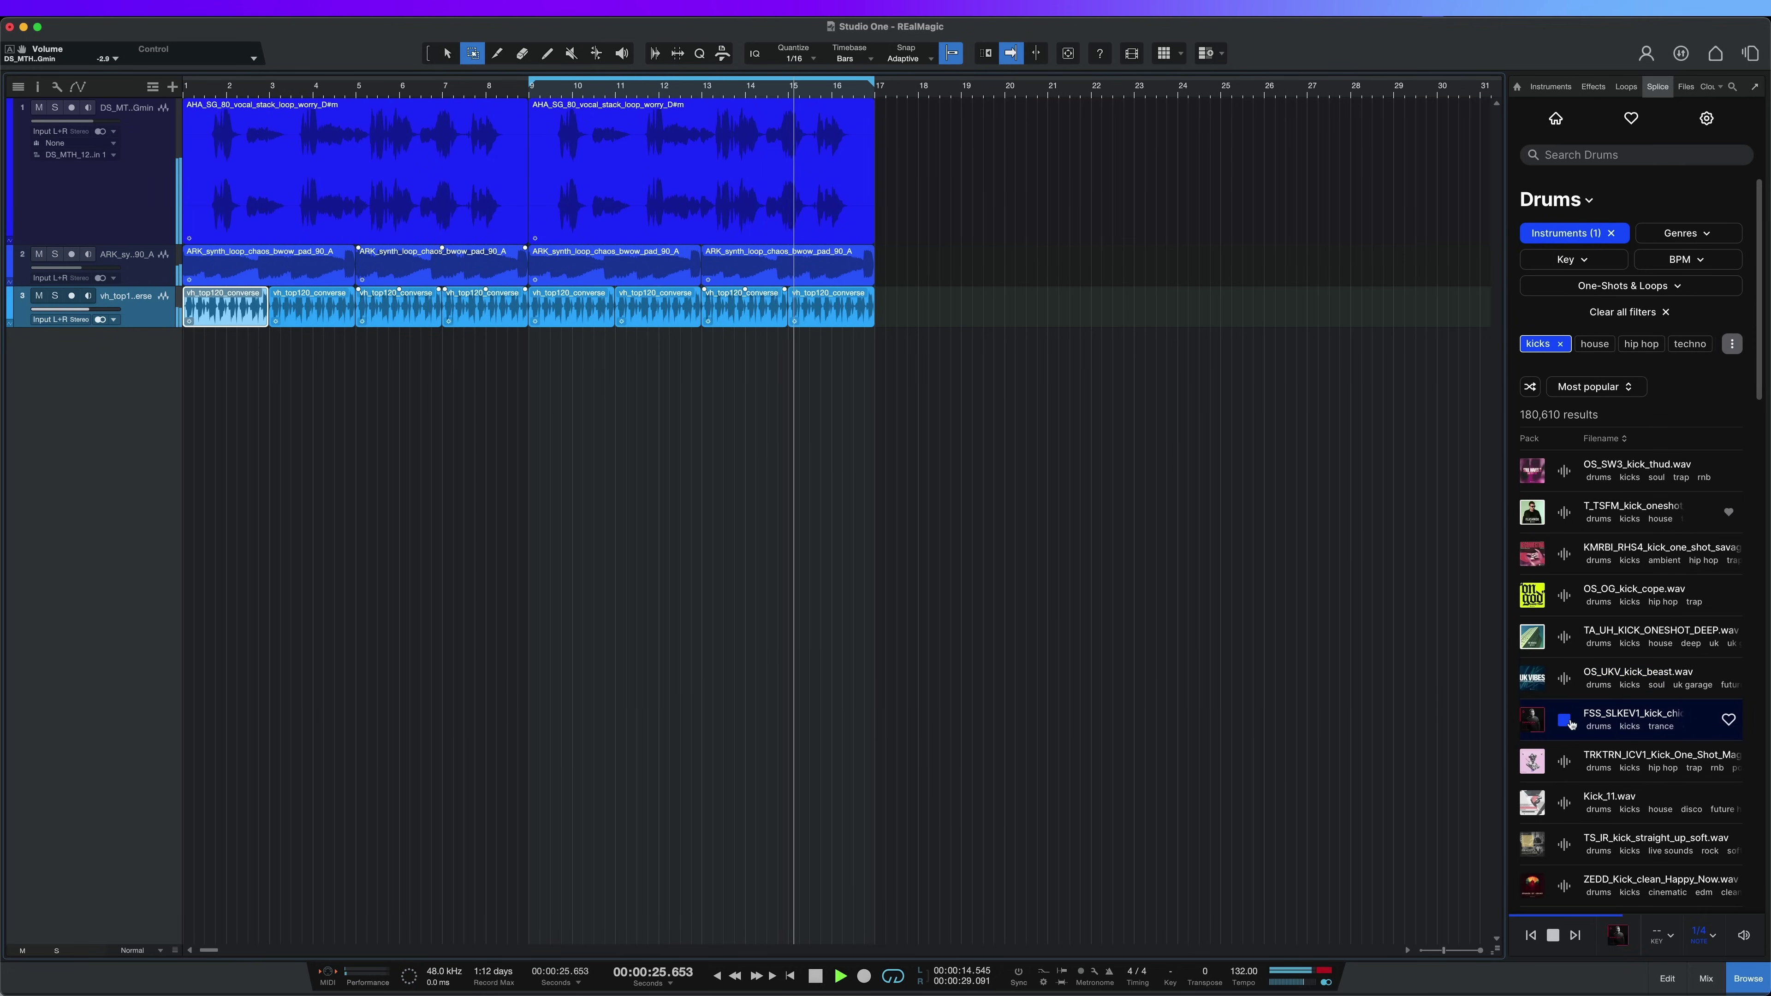
click(1565, 762)
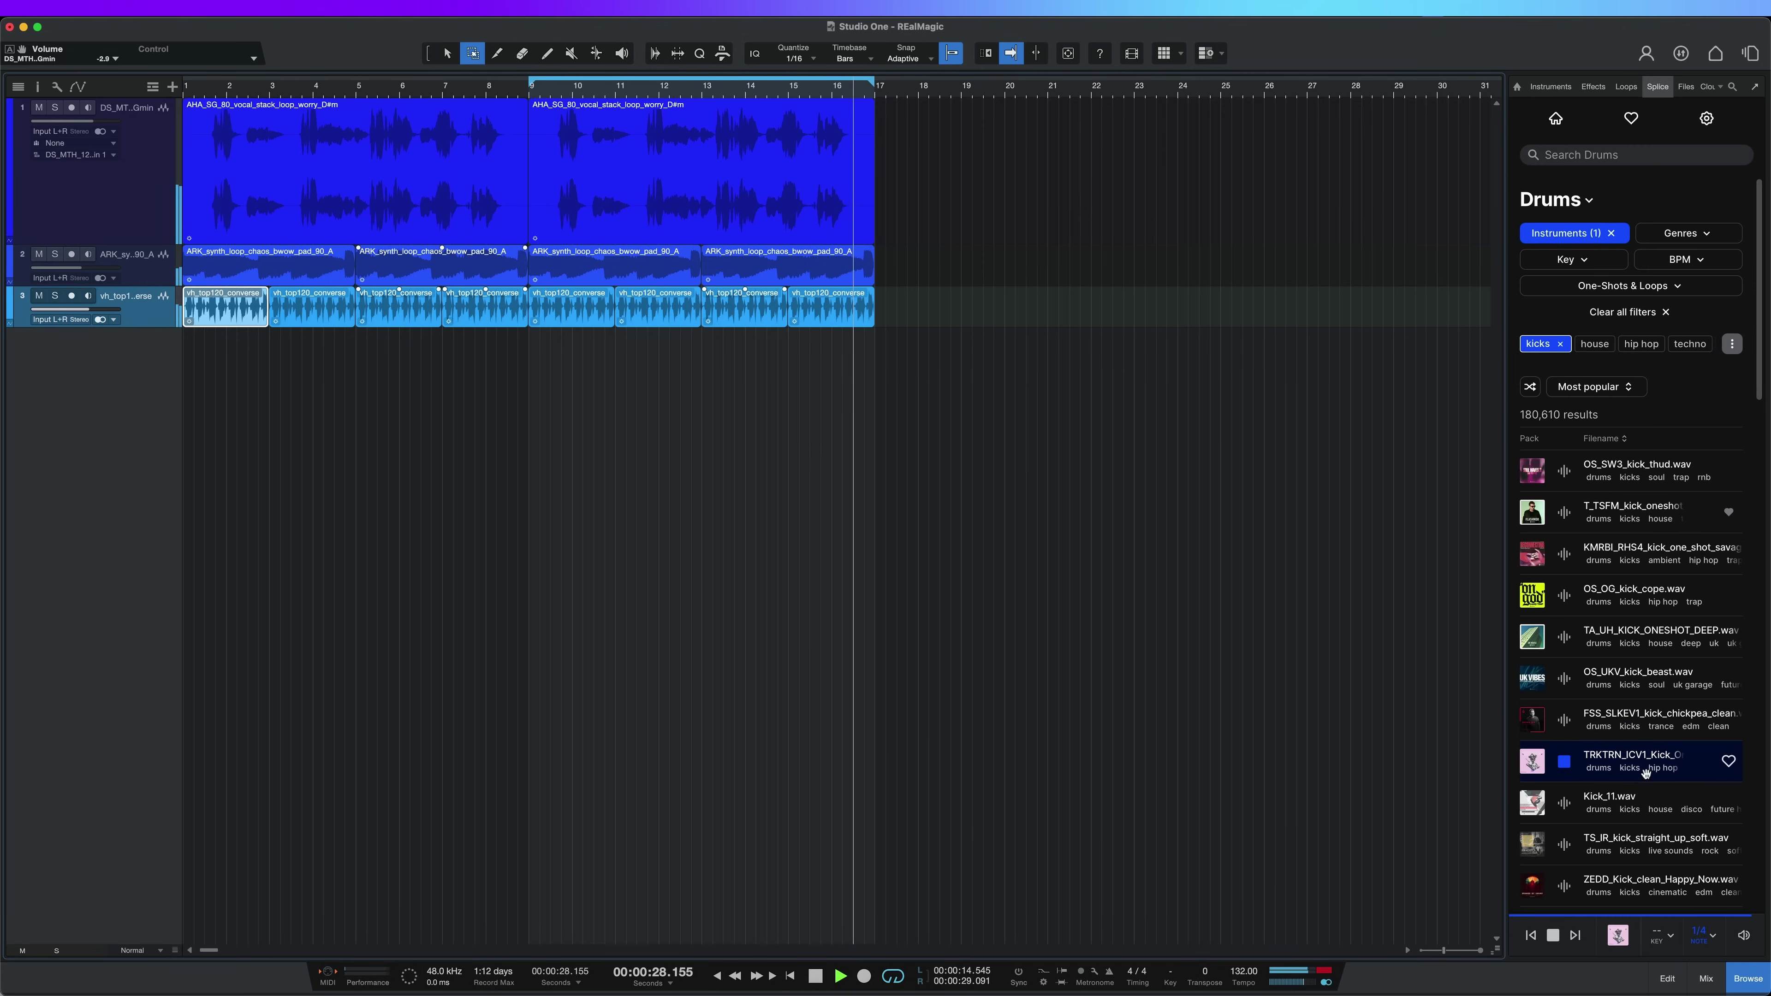
drag(1567, 694, 553, 348)
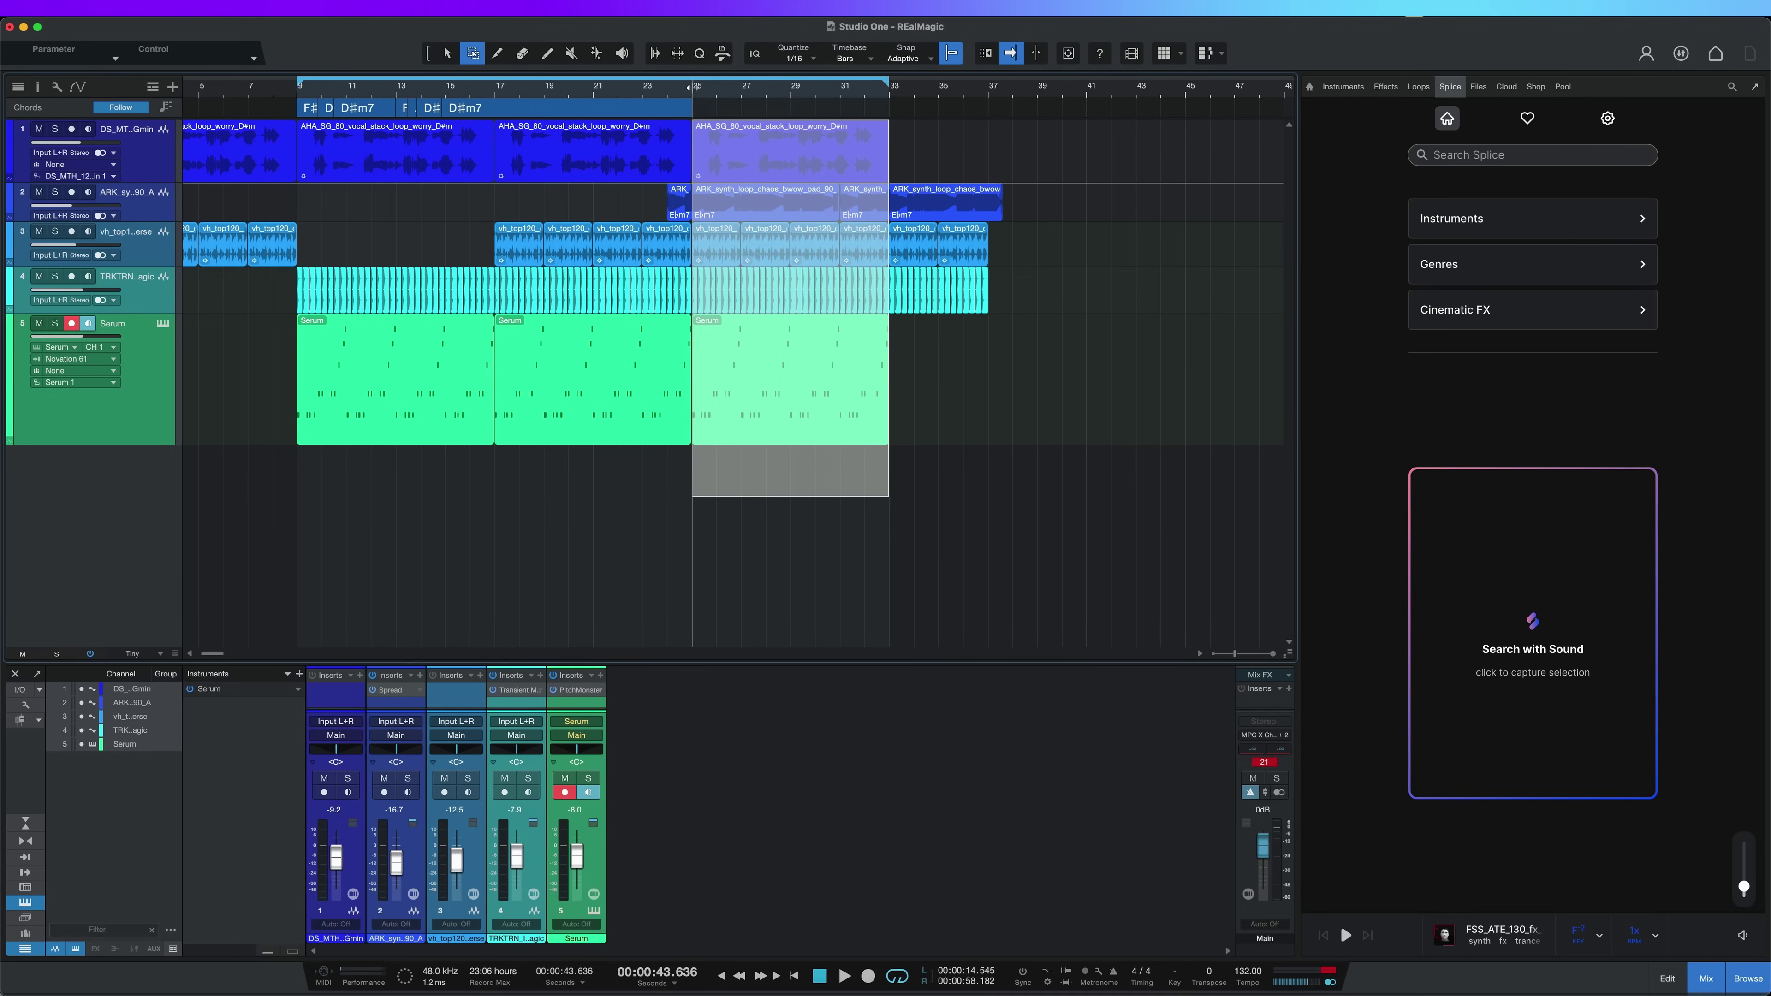
- Run Search with Sound on the selected section, then preview and stop the AUPVF SFX loop match
click(1568, 702)
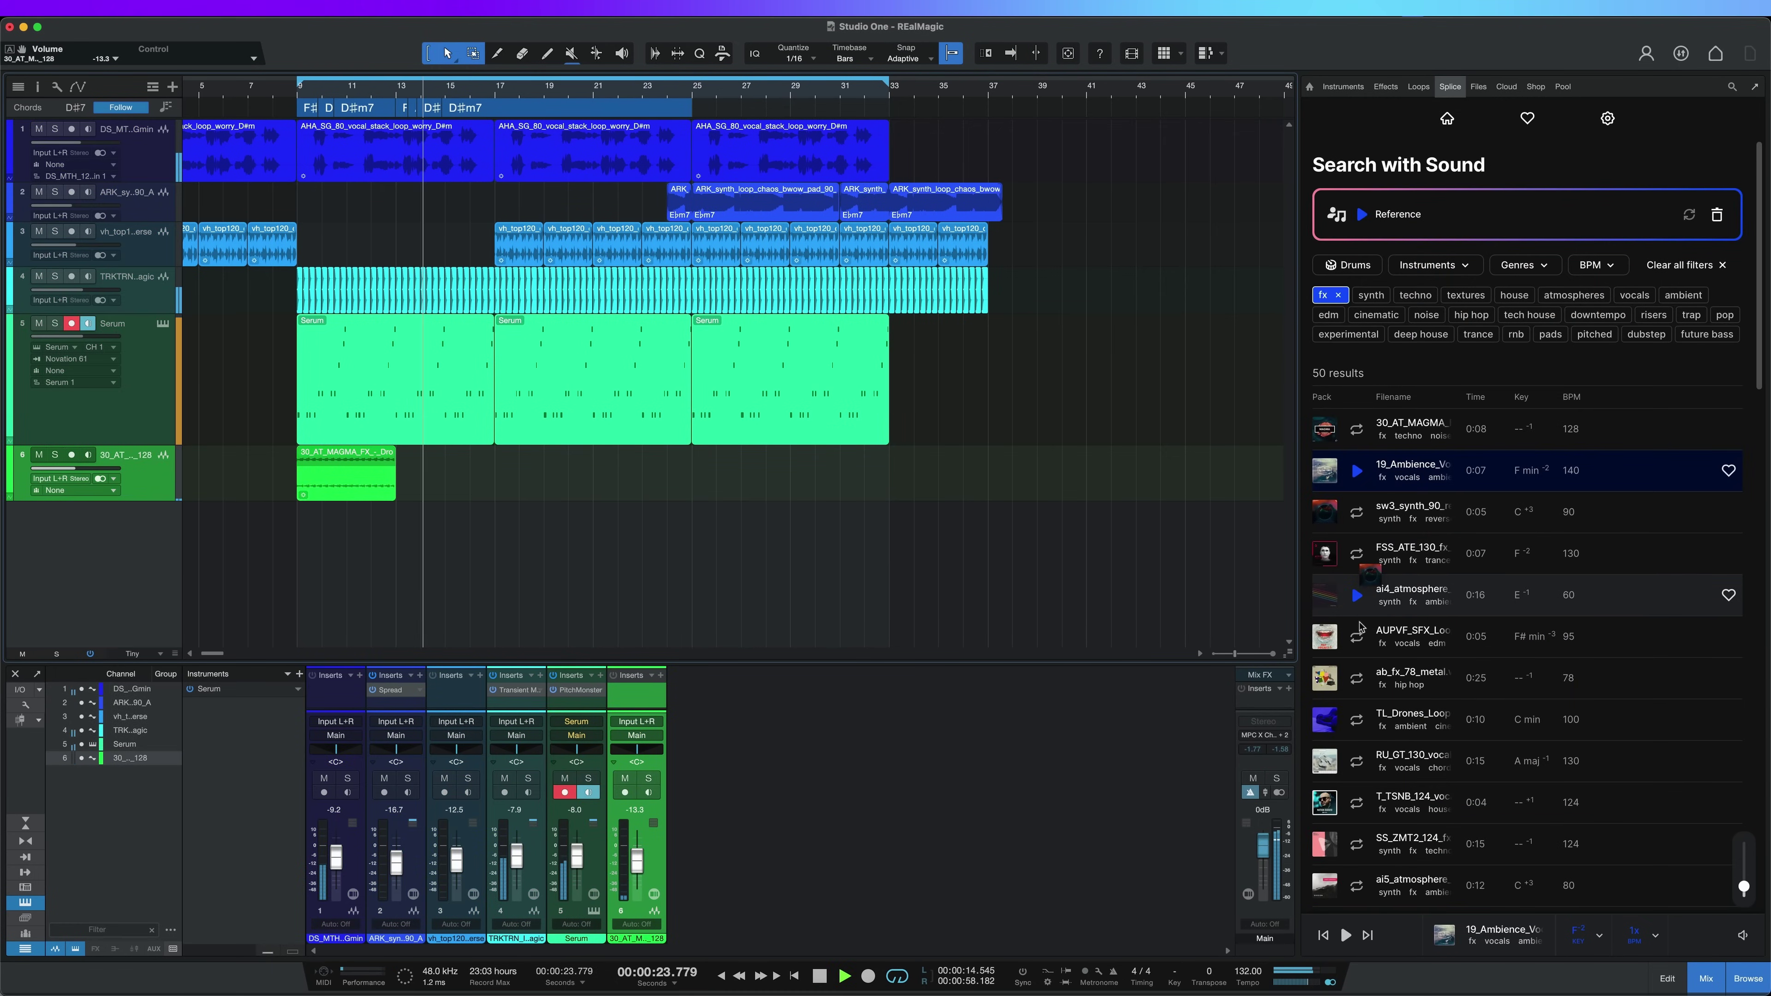
click(1446, 640)
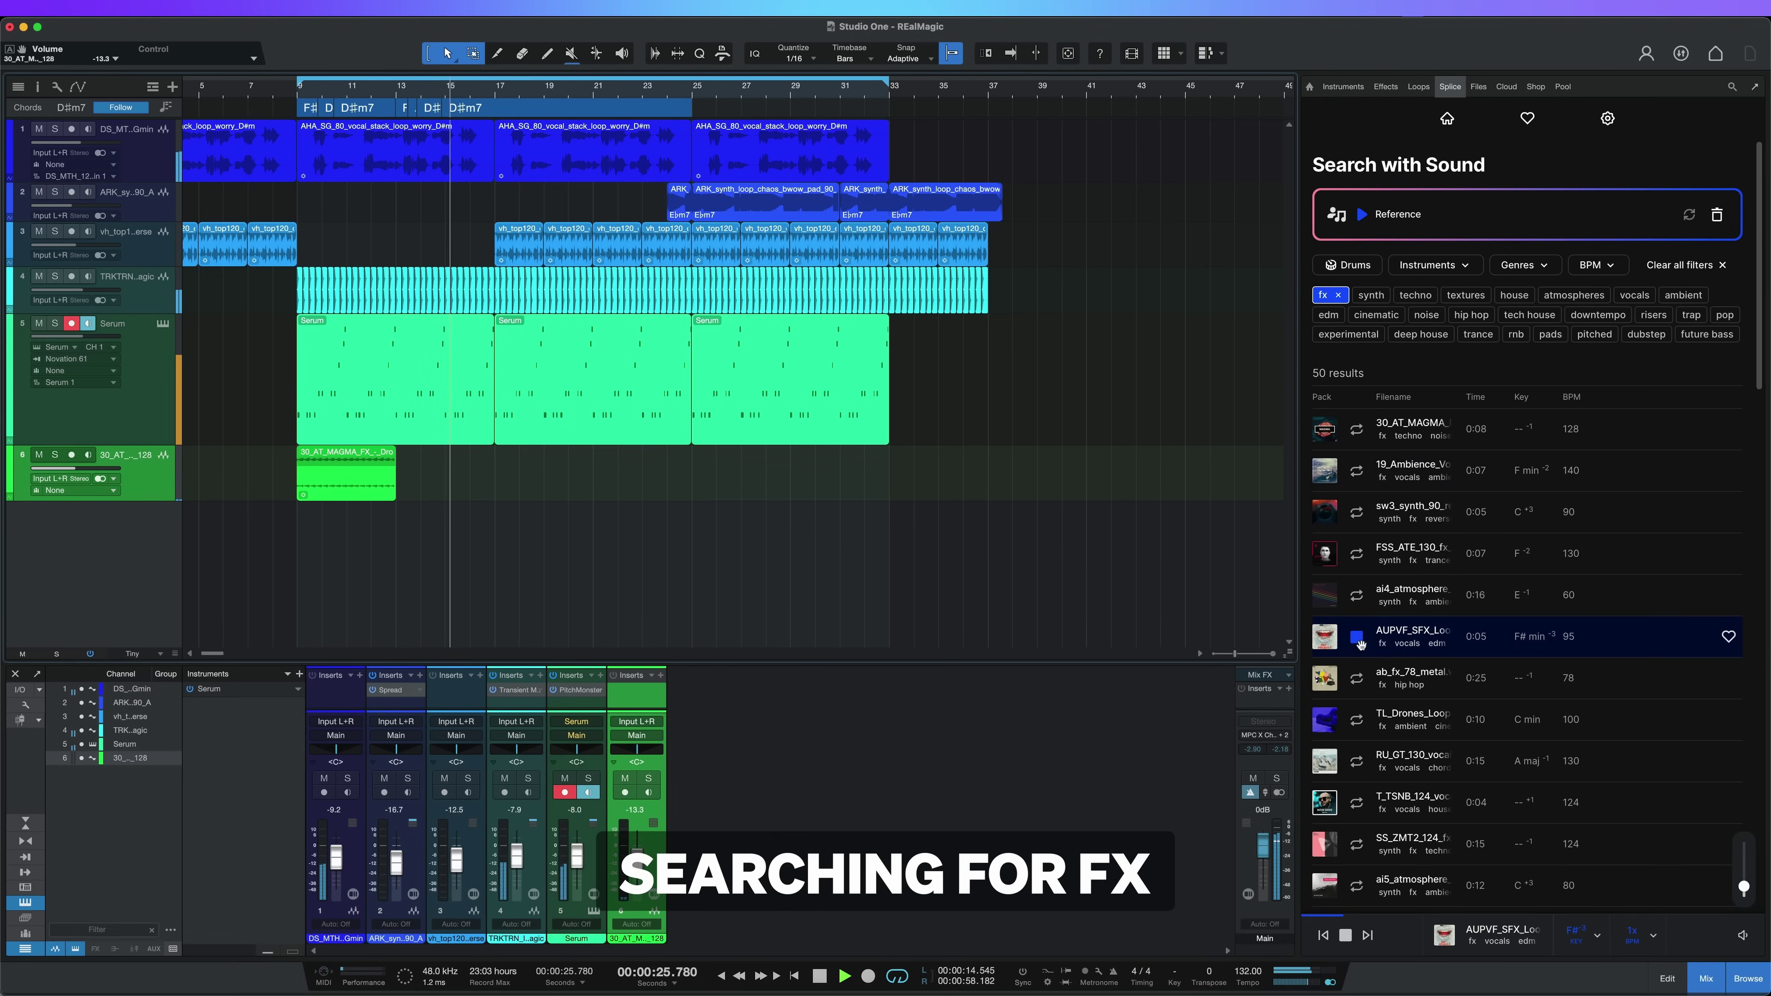
click(1356, 642)
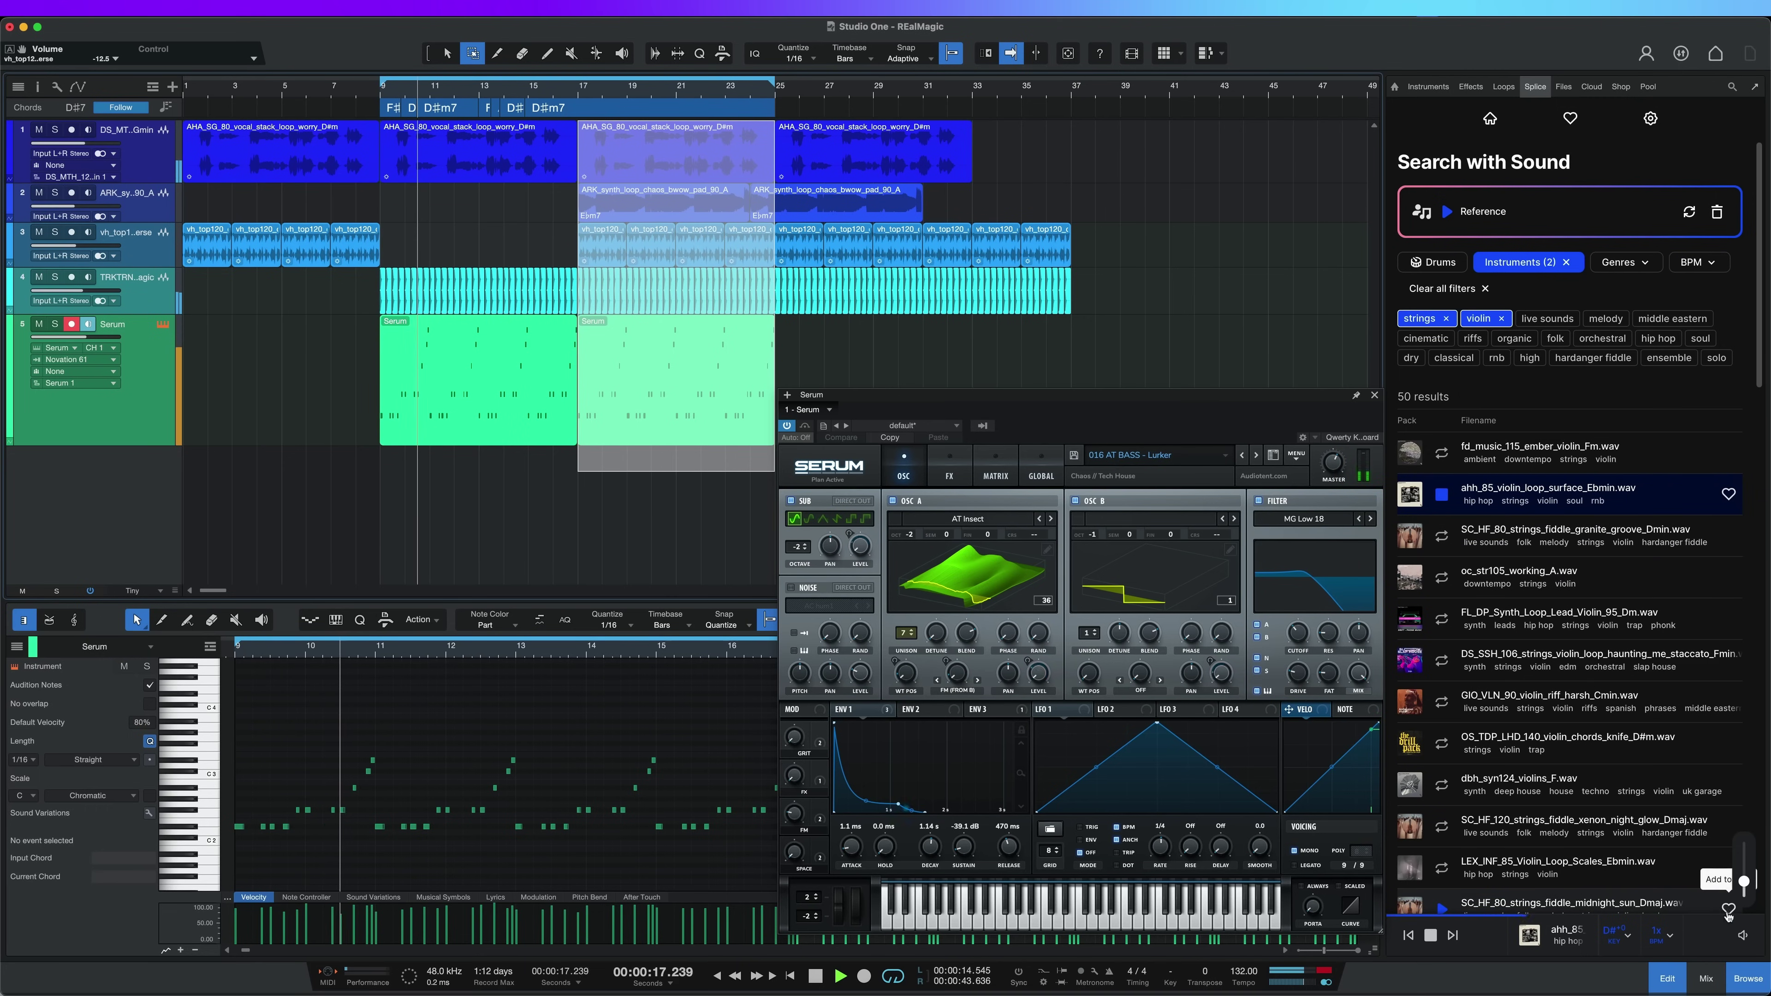
- Preview the granite fiddle and oc_str105_working_A loops, add the latter below Serum, and play
click(1441, 536)
click(1440, 579)
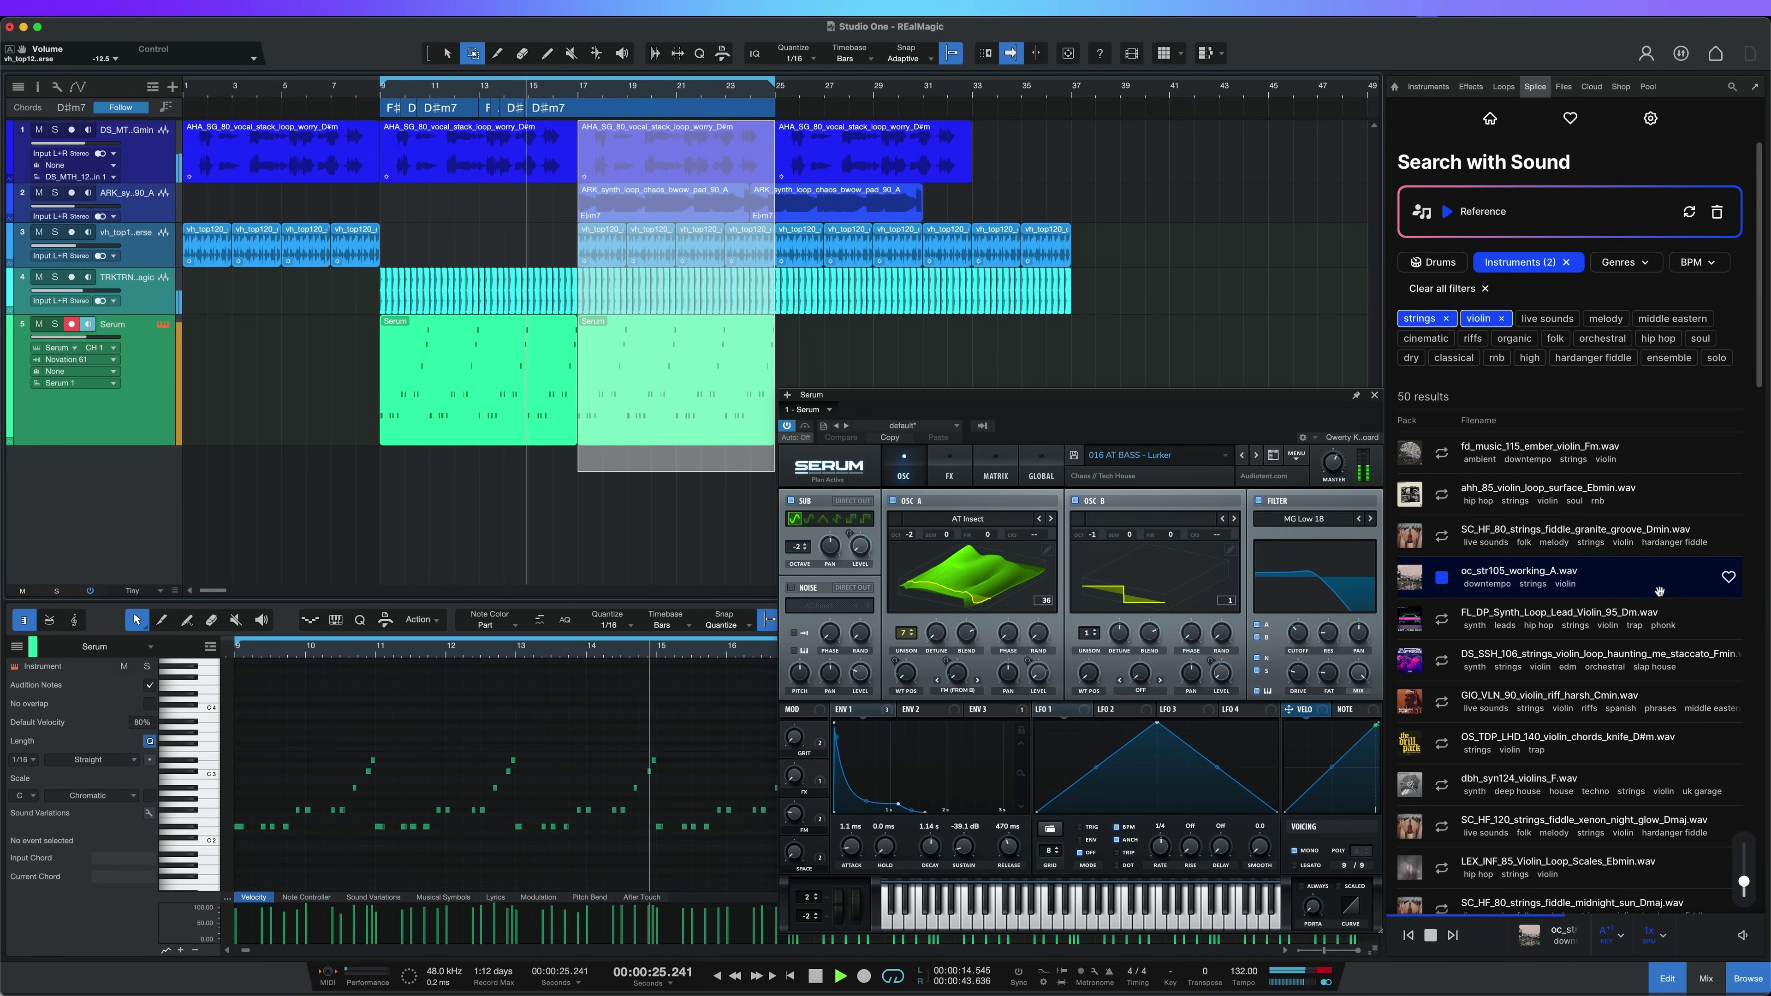
drag(1440, 588, 406, 462)
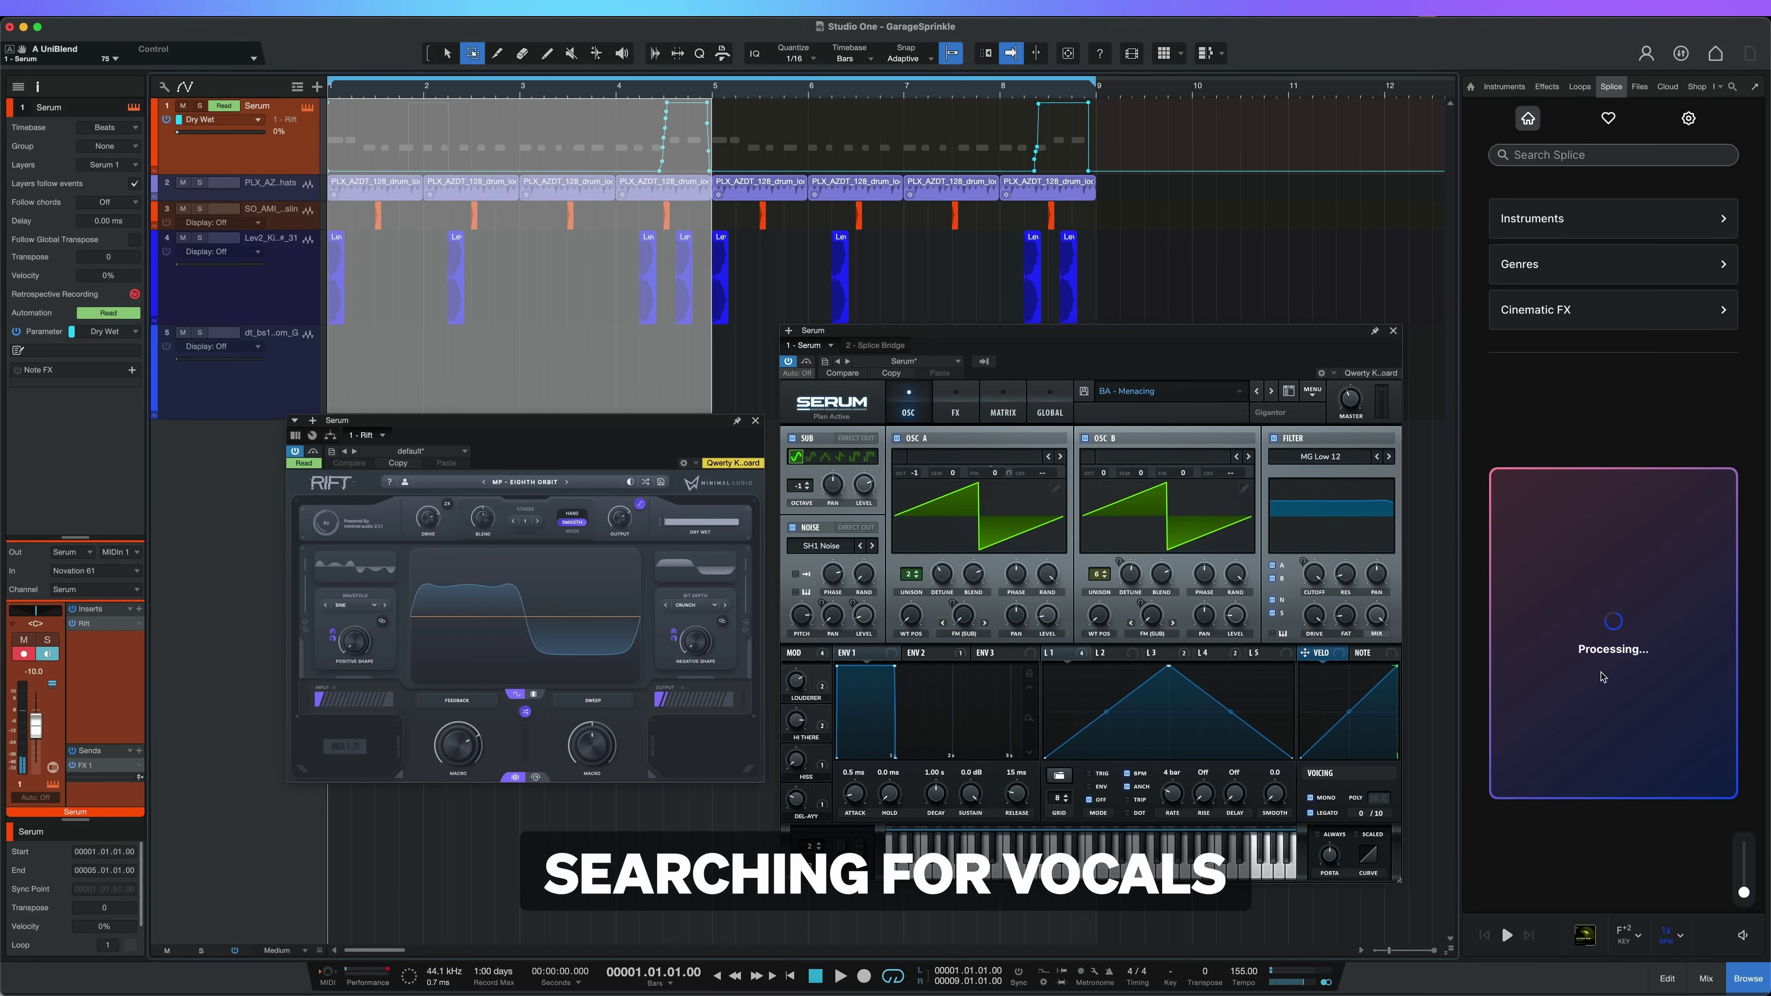
key(space)
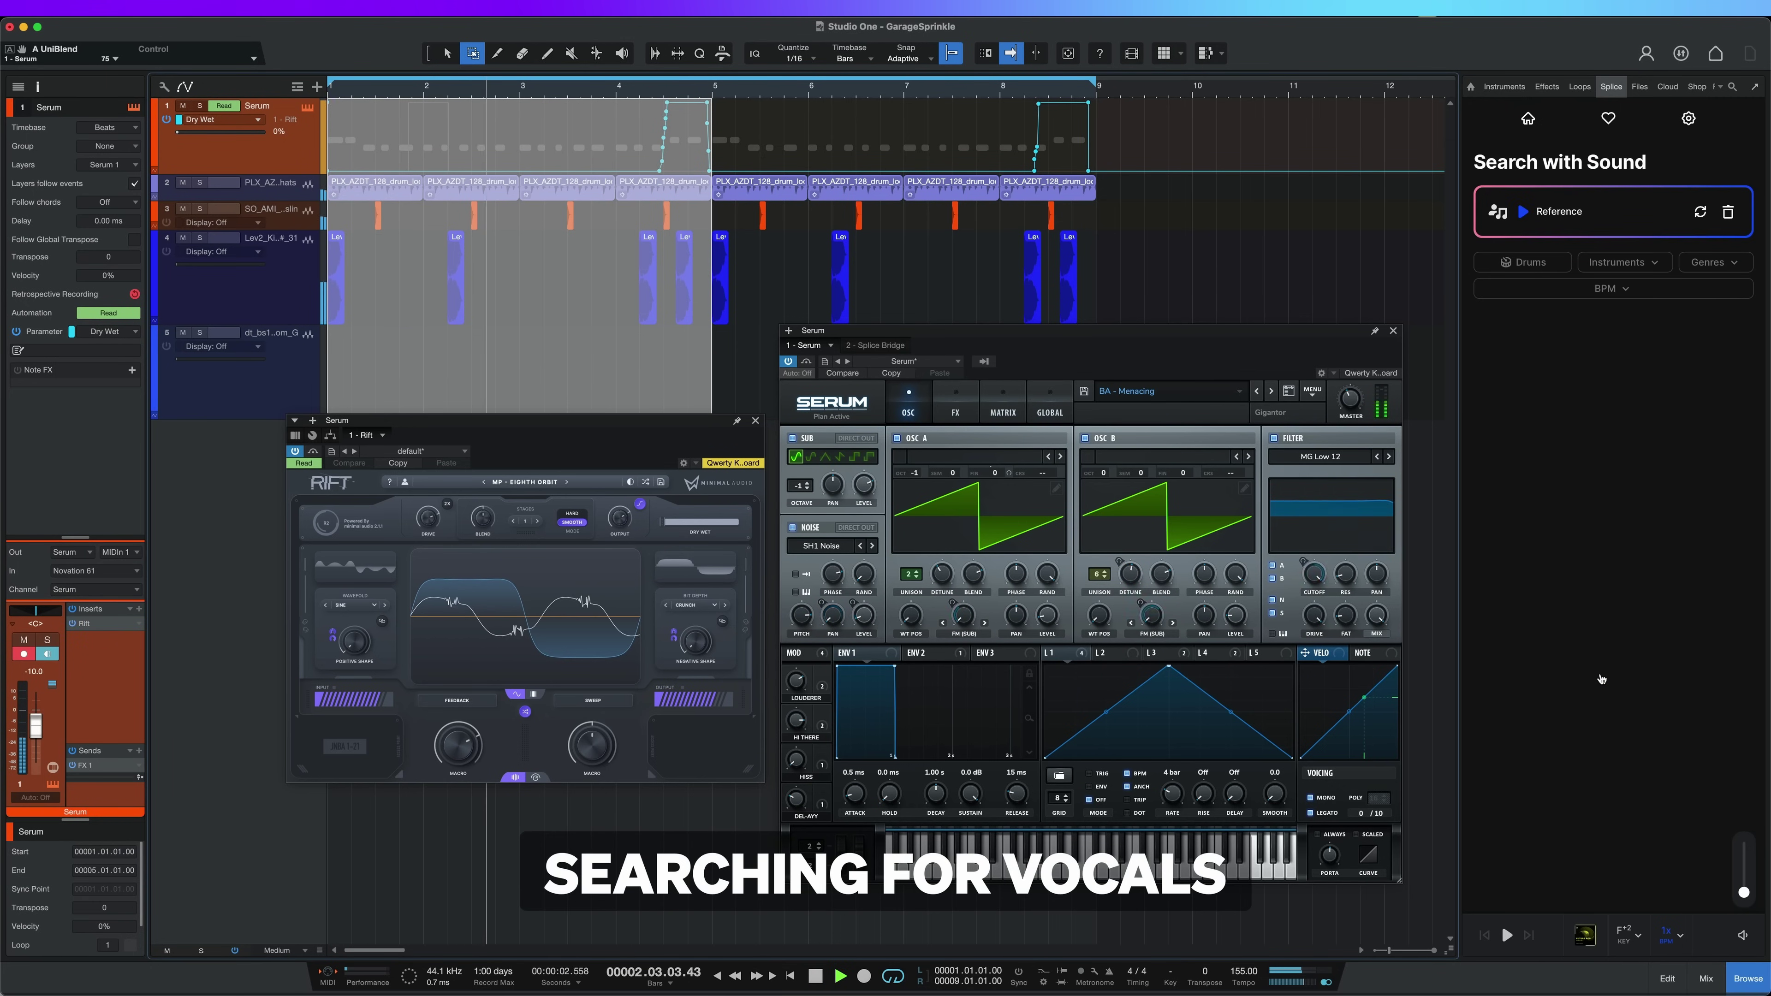
- Filter the Search with Sound results to vocals tagged edm
click(1611, 262)
click(1550, 316)
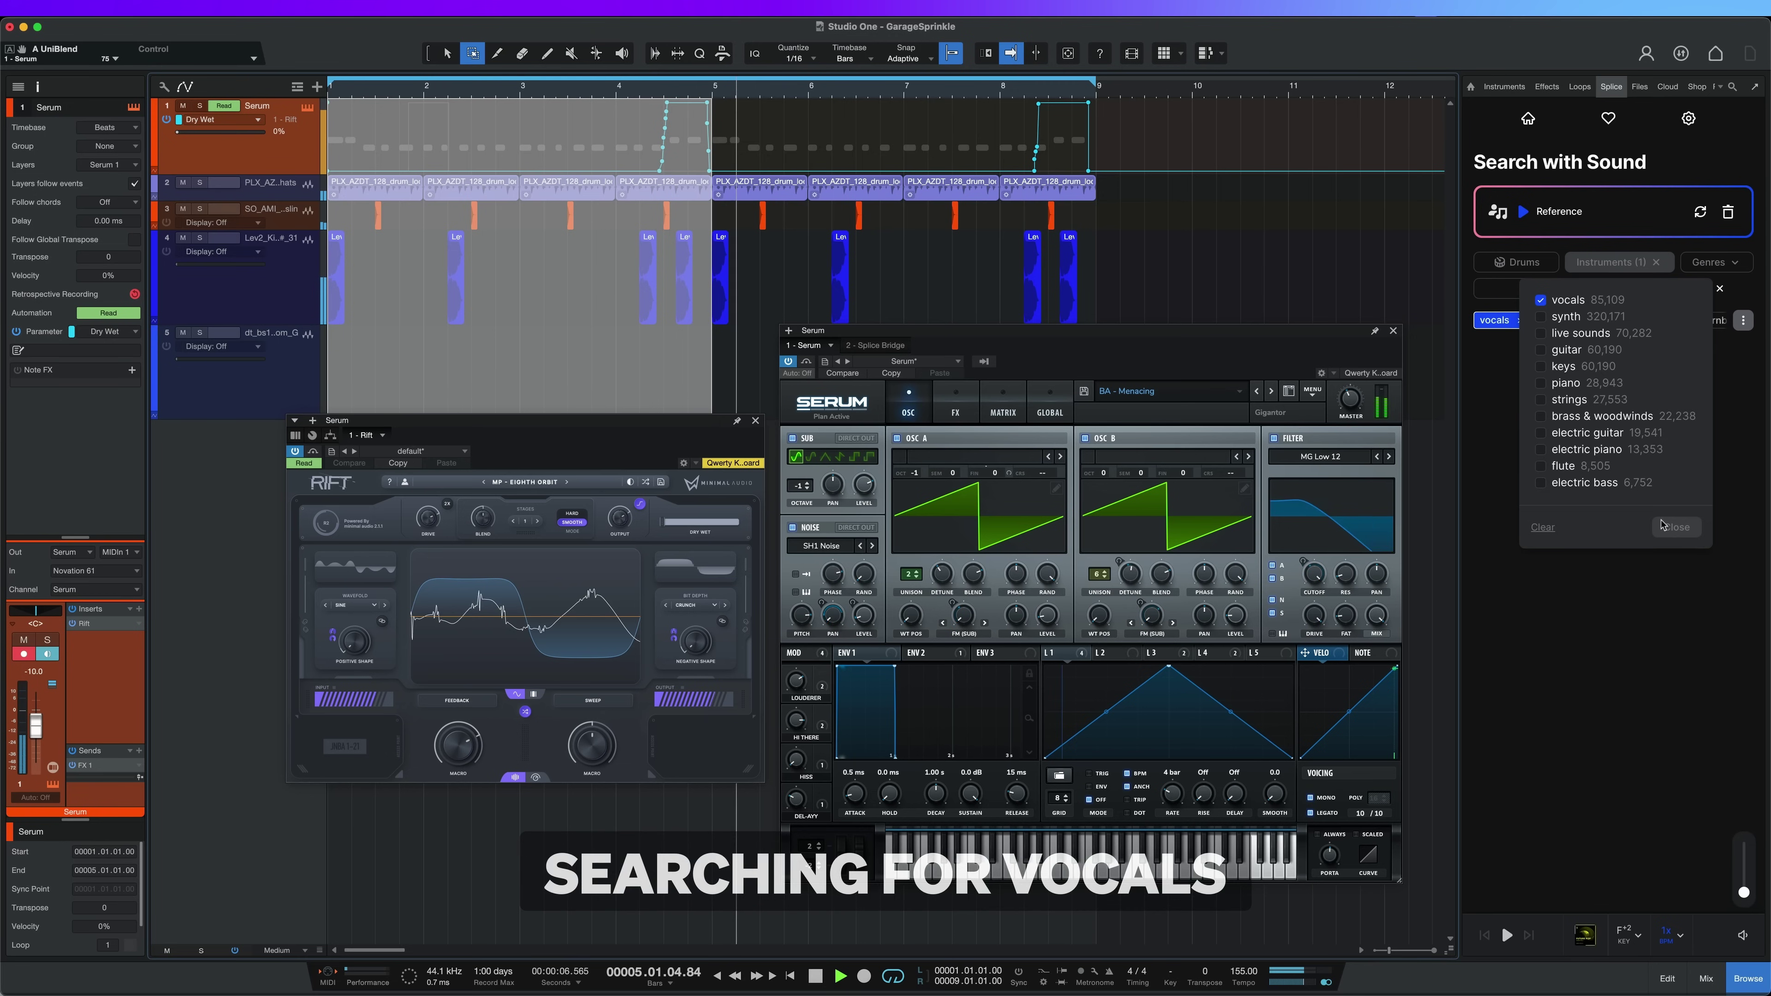
click(1677, 418)
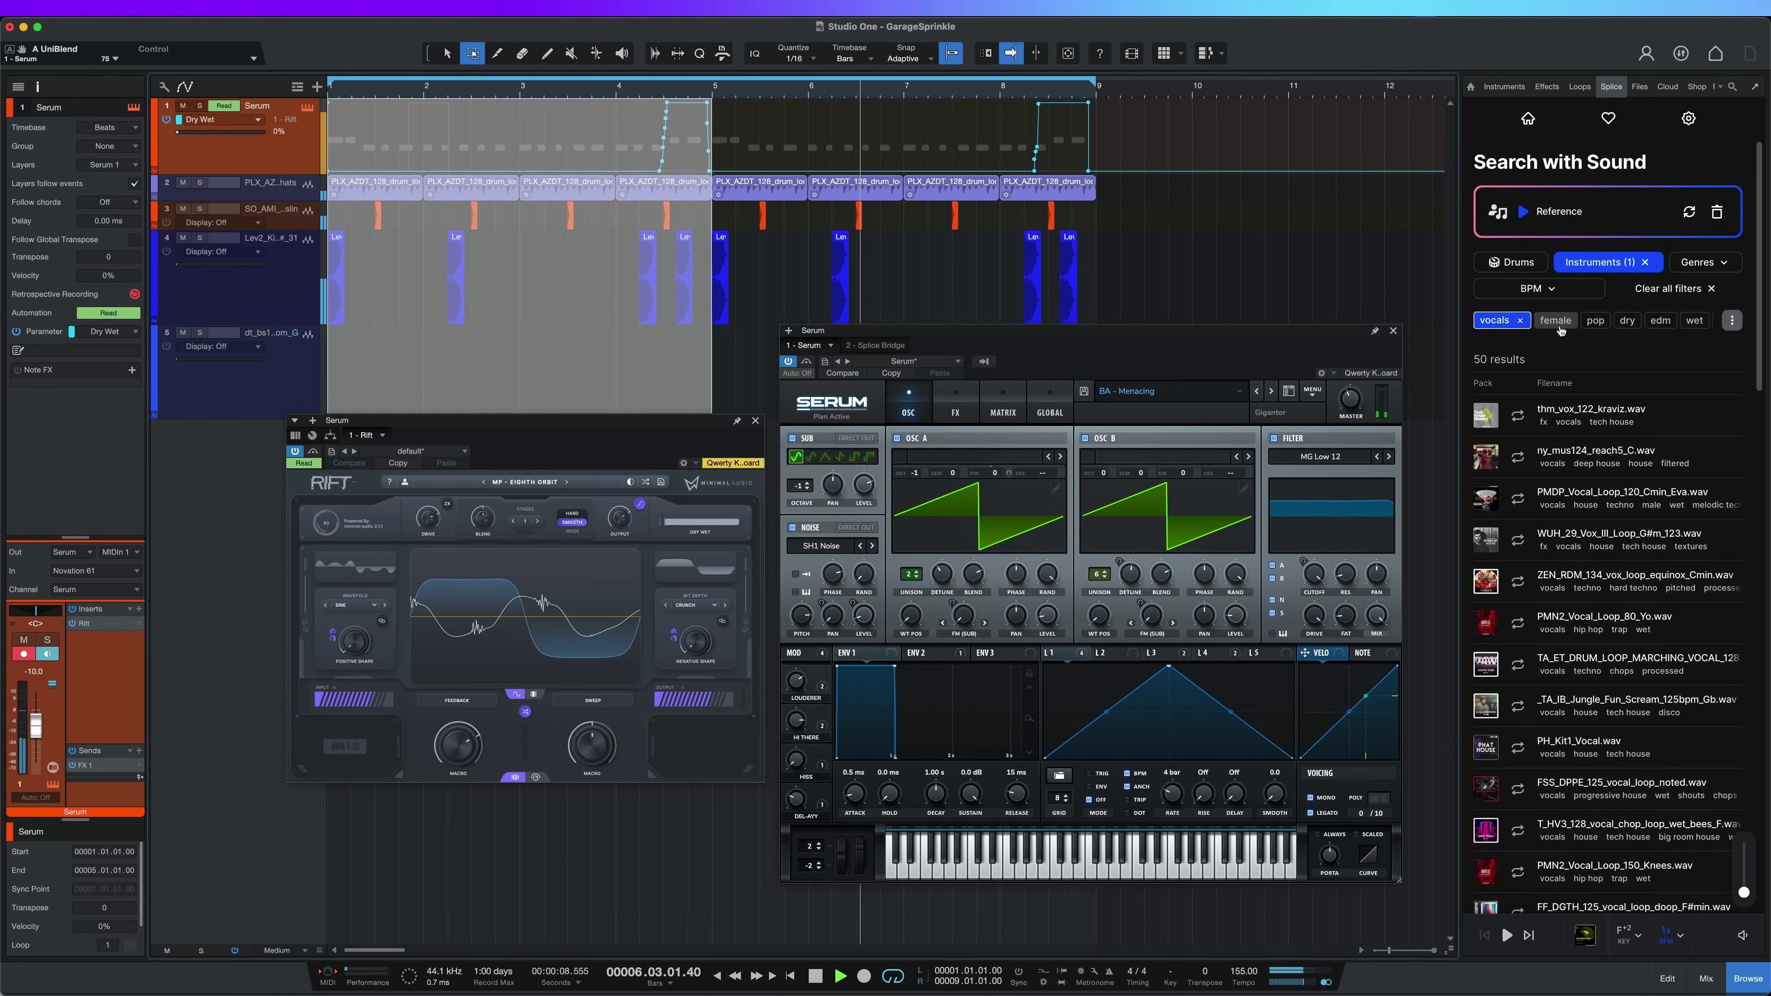
click(1660, 321)
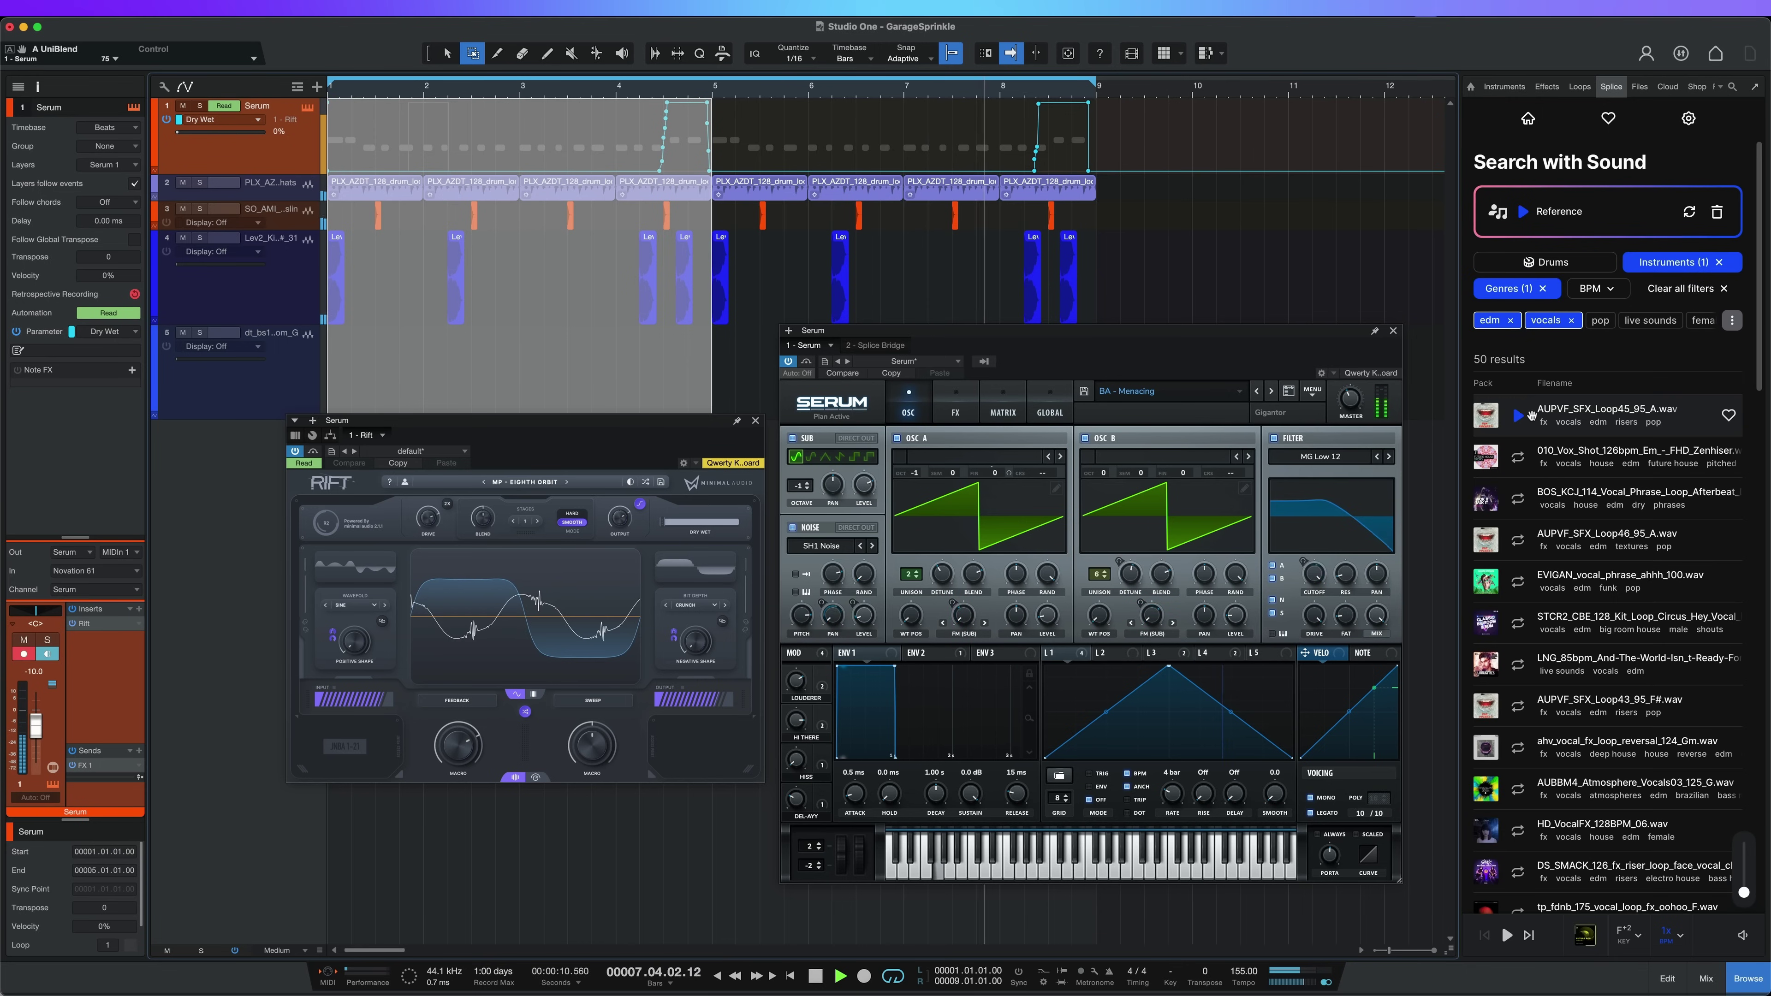
- Audition the 126 bpm vocal shot, EVIGAN phrase, STCR2 circus loop and HD_VocalFX_128BPM_06 samples
click(1517, 457)
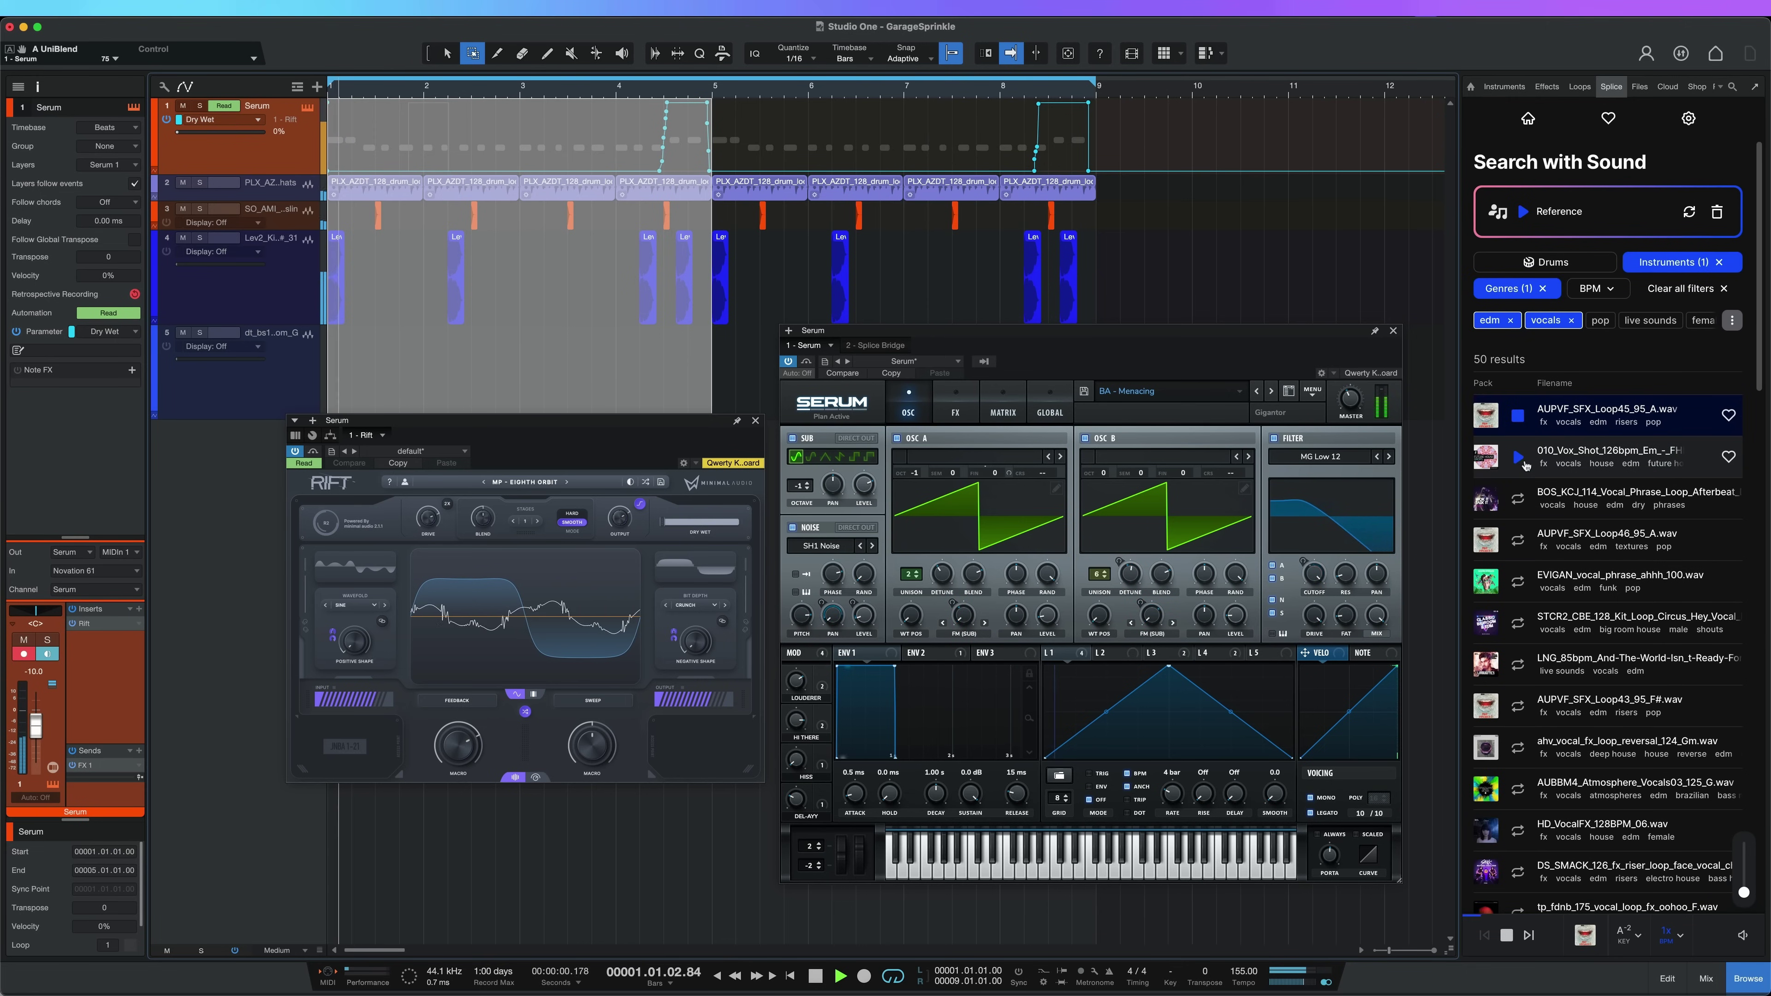
scroll(1498, 626, down, 1)
click(1518, 581)
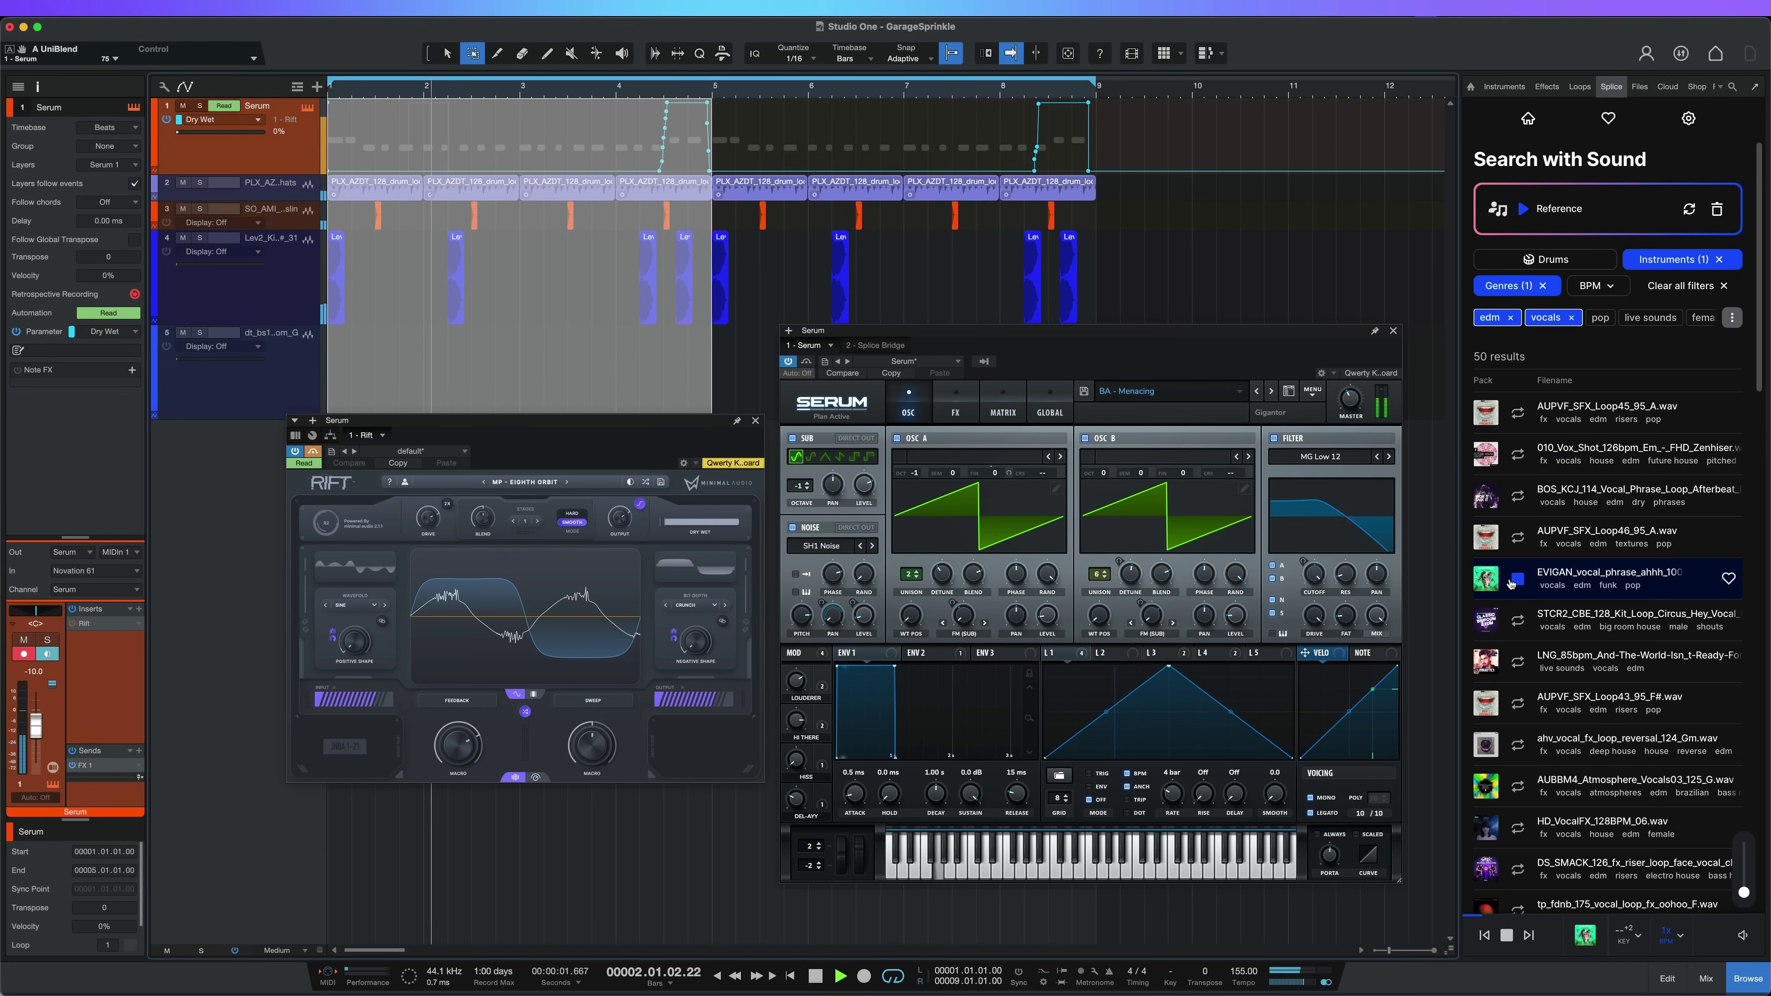
click(1520, 625)
scroll(1517, 656, down, 1)
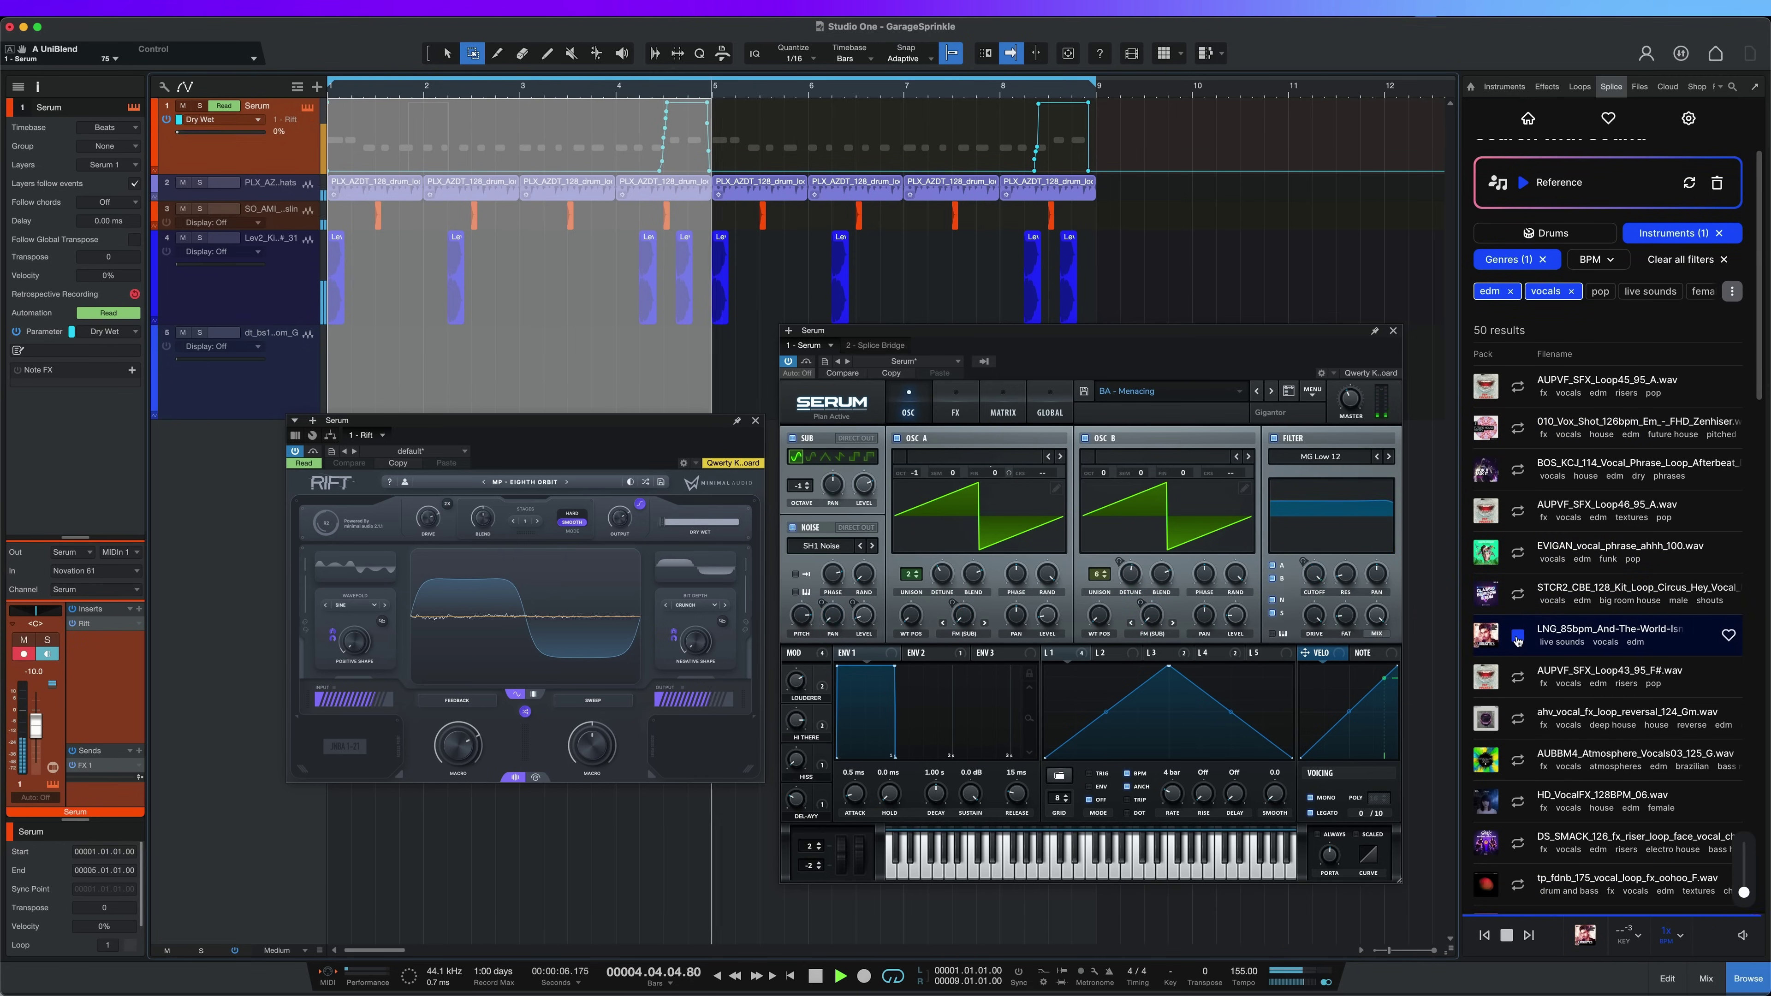
click(1518, 799)
scroll(1520, 797, down, 5)
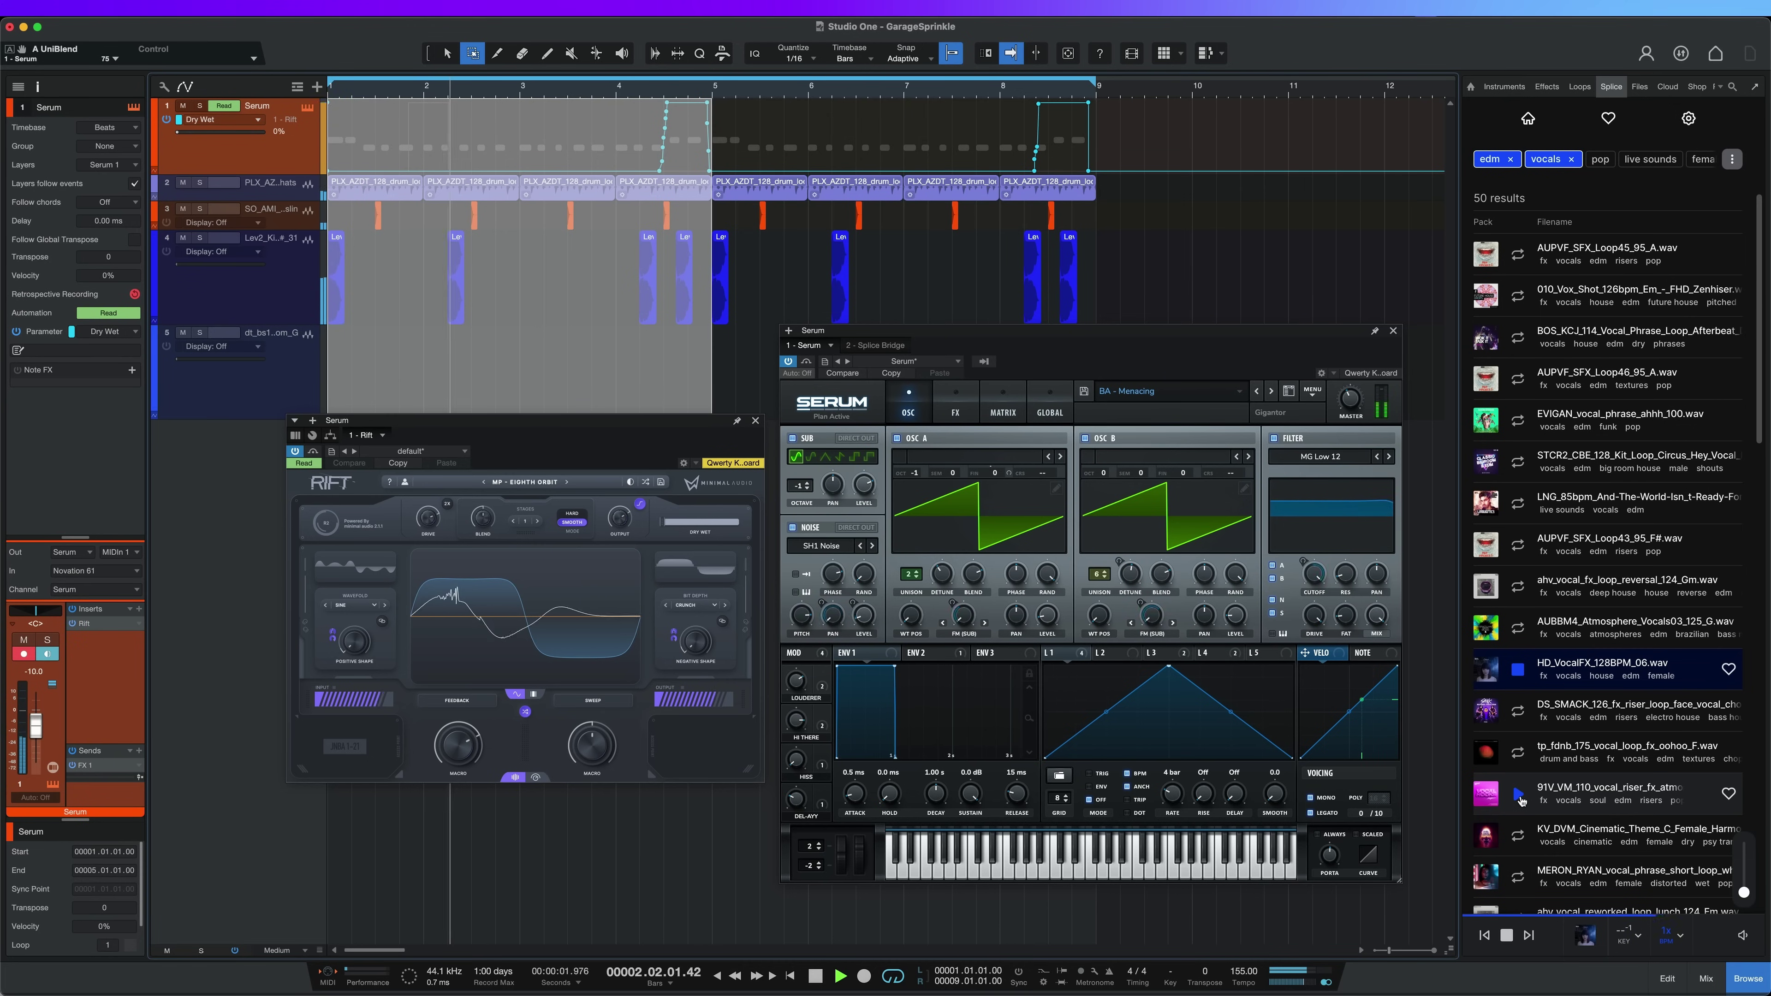
scroll(1523, 830, down, 1)
scroll(1520, 851, down, 10)
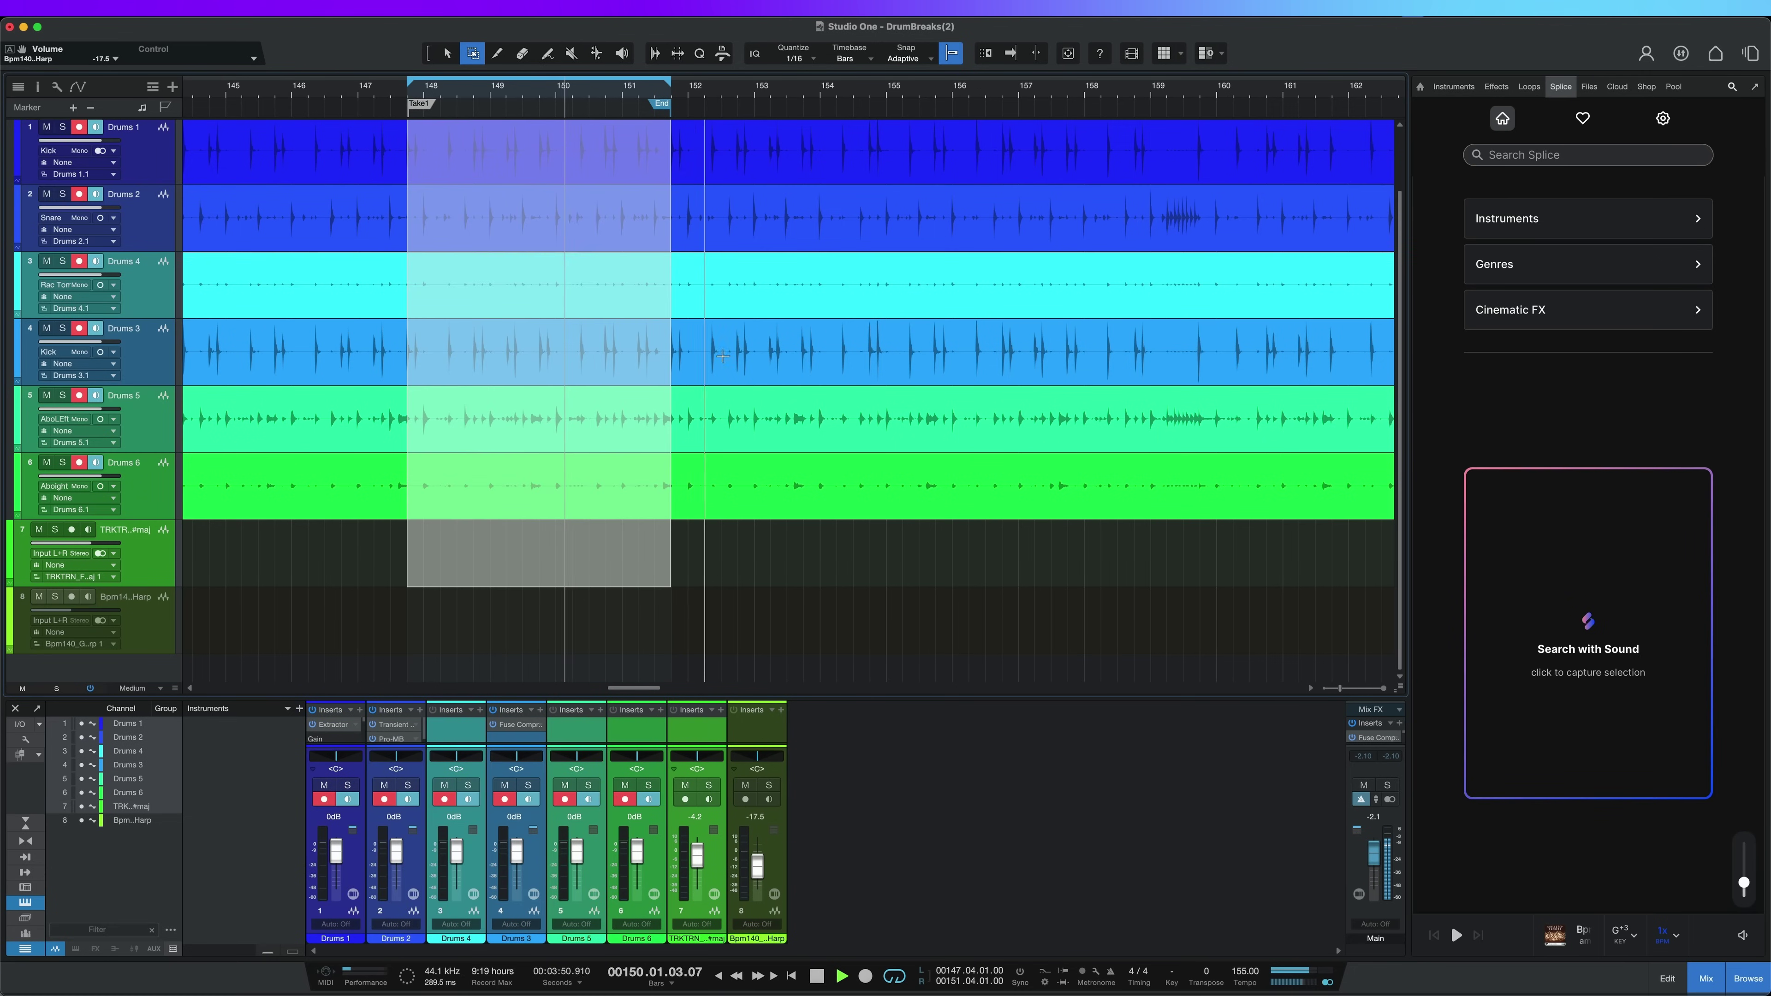
- Run Search with Sound on the selected drum range and preview the TRKTRN electric guitar loop
click(1632, 625)
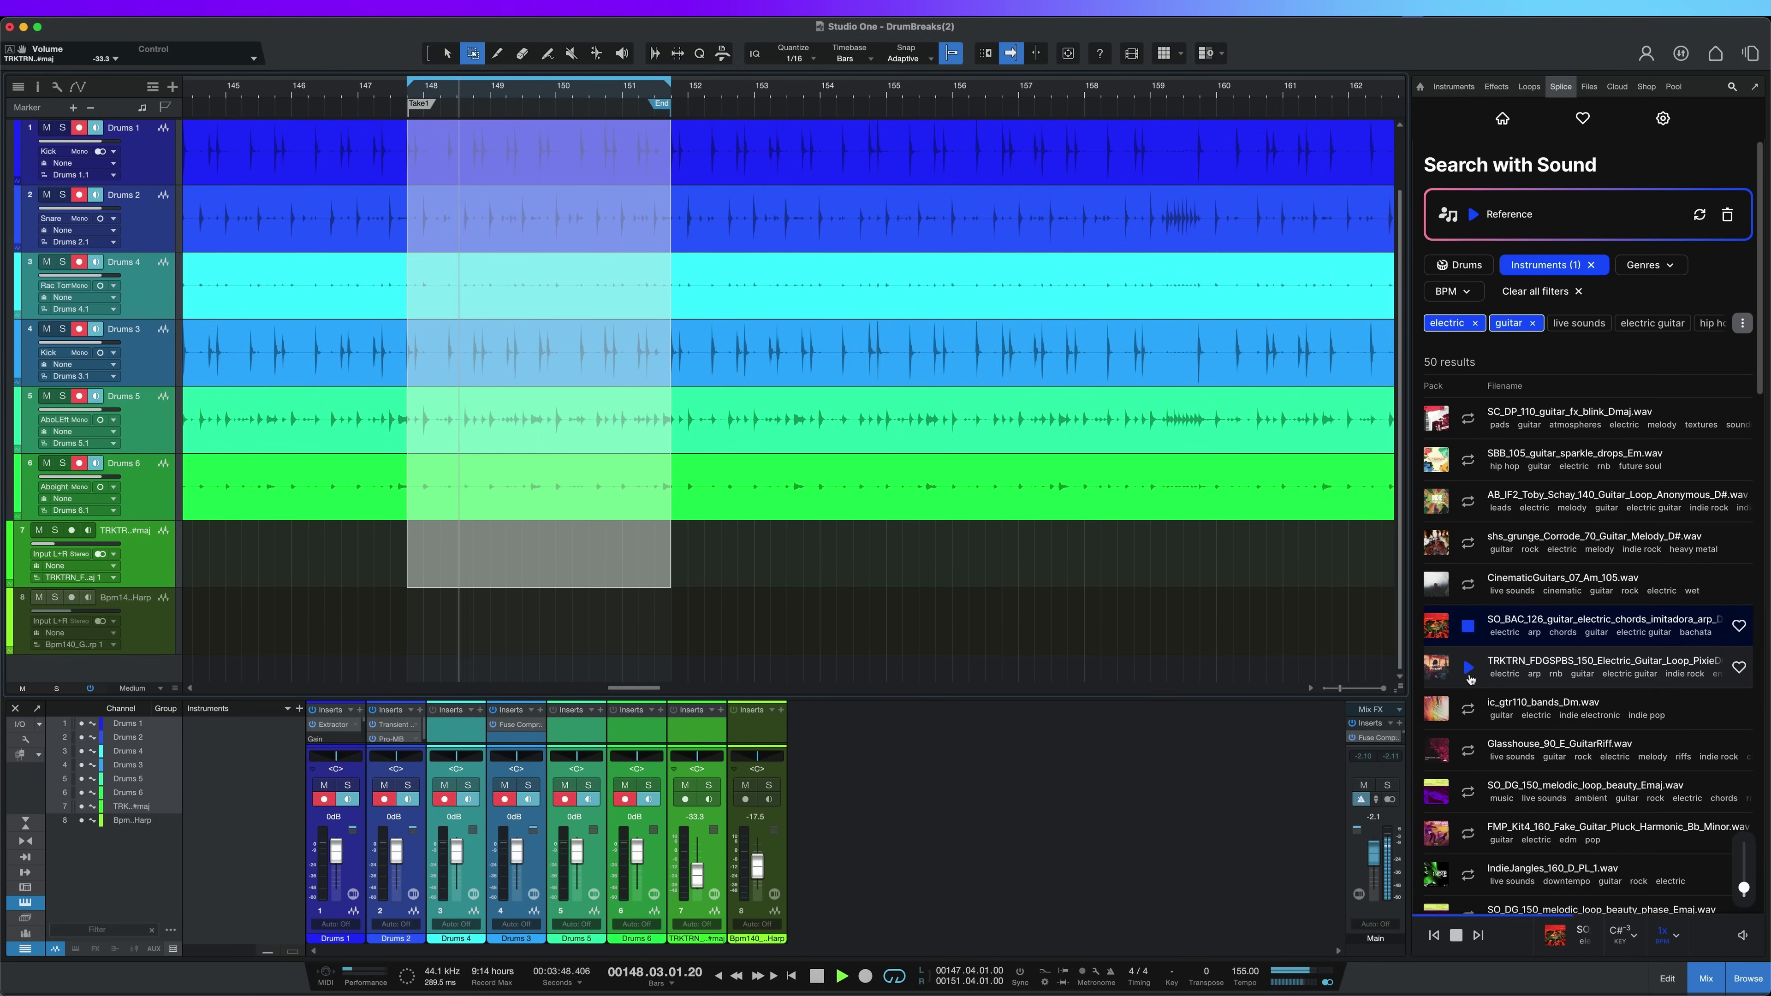
click(1468, 675)
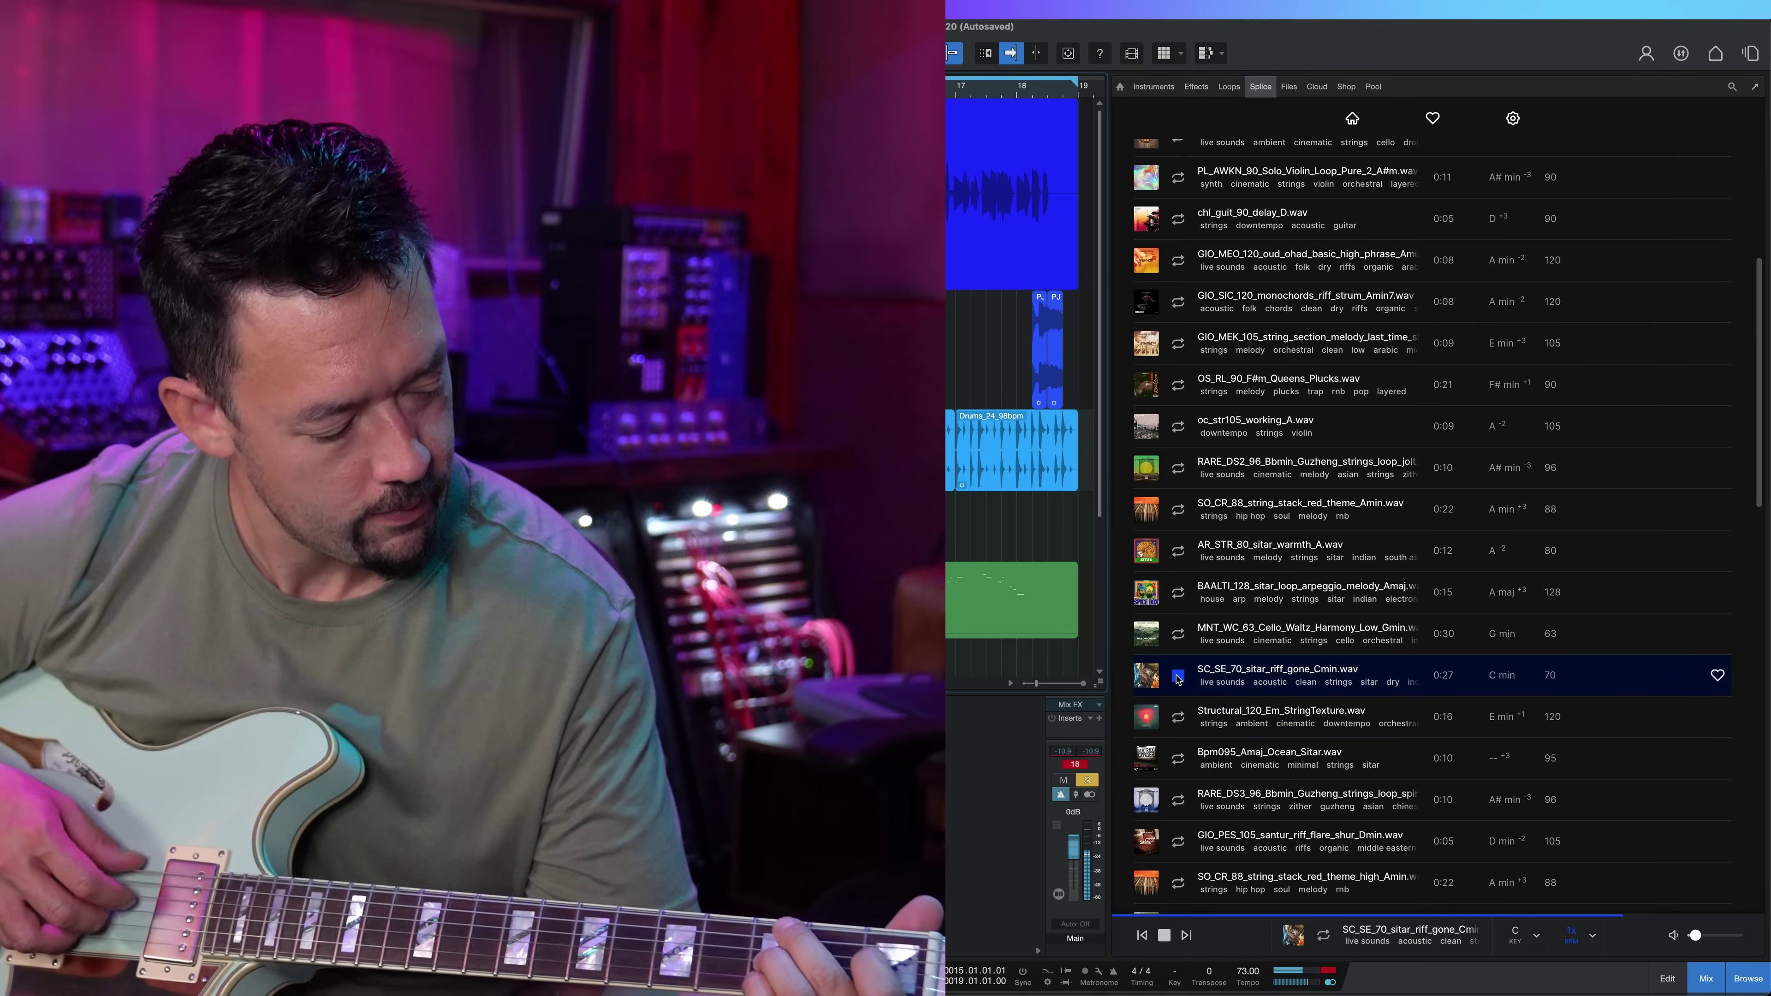
- Audition the Structural_120_Em_StringTexture and red theme string loops, then place SO_CR_88_string_stack_red_theme_high_Amin under the drums
click(1176, 716)
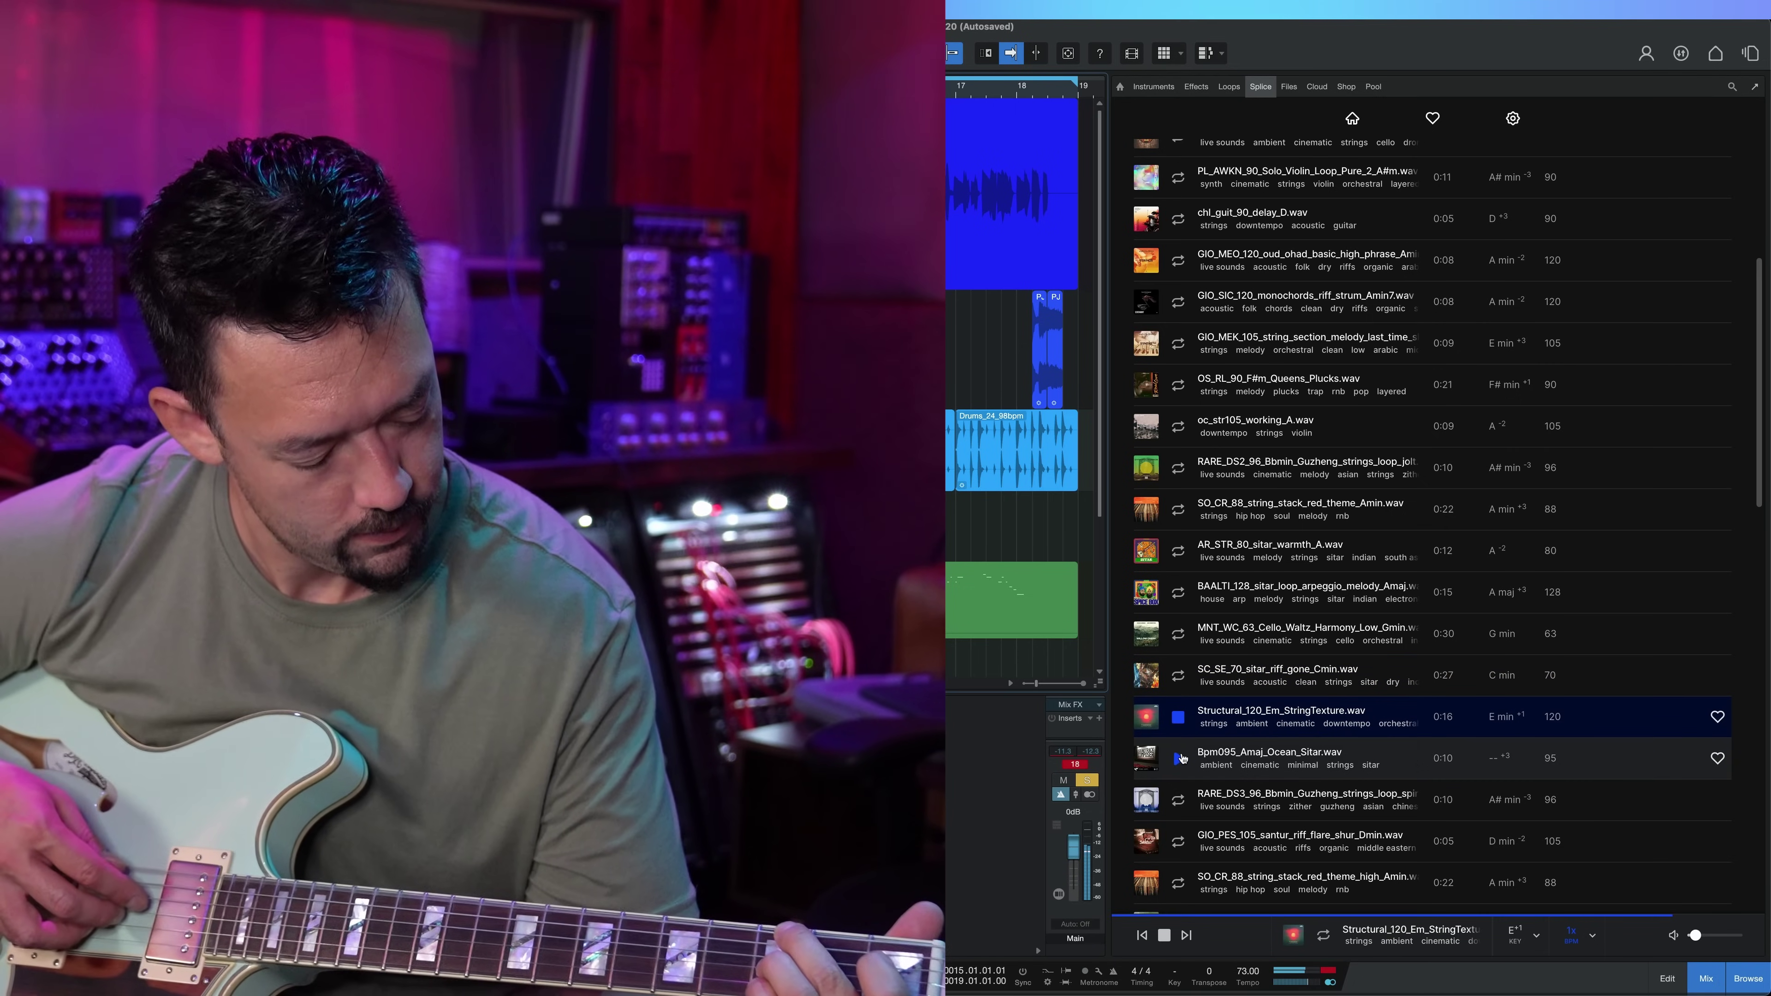
click(1178, 882)
scroll(1157, 767, down, 5)
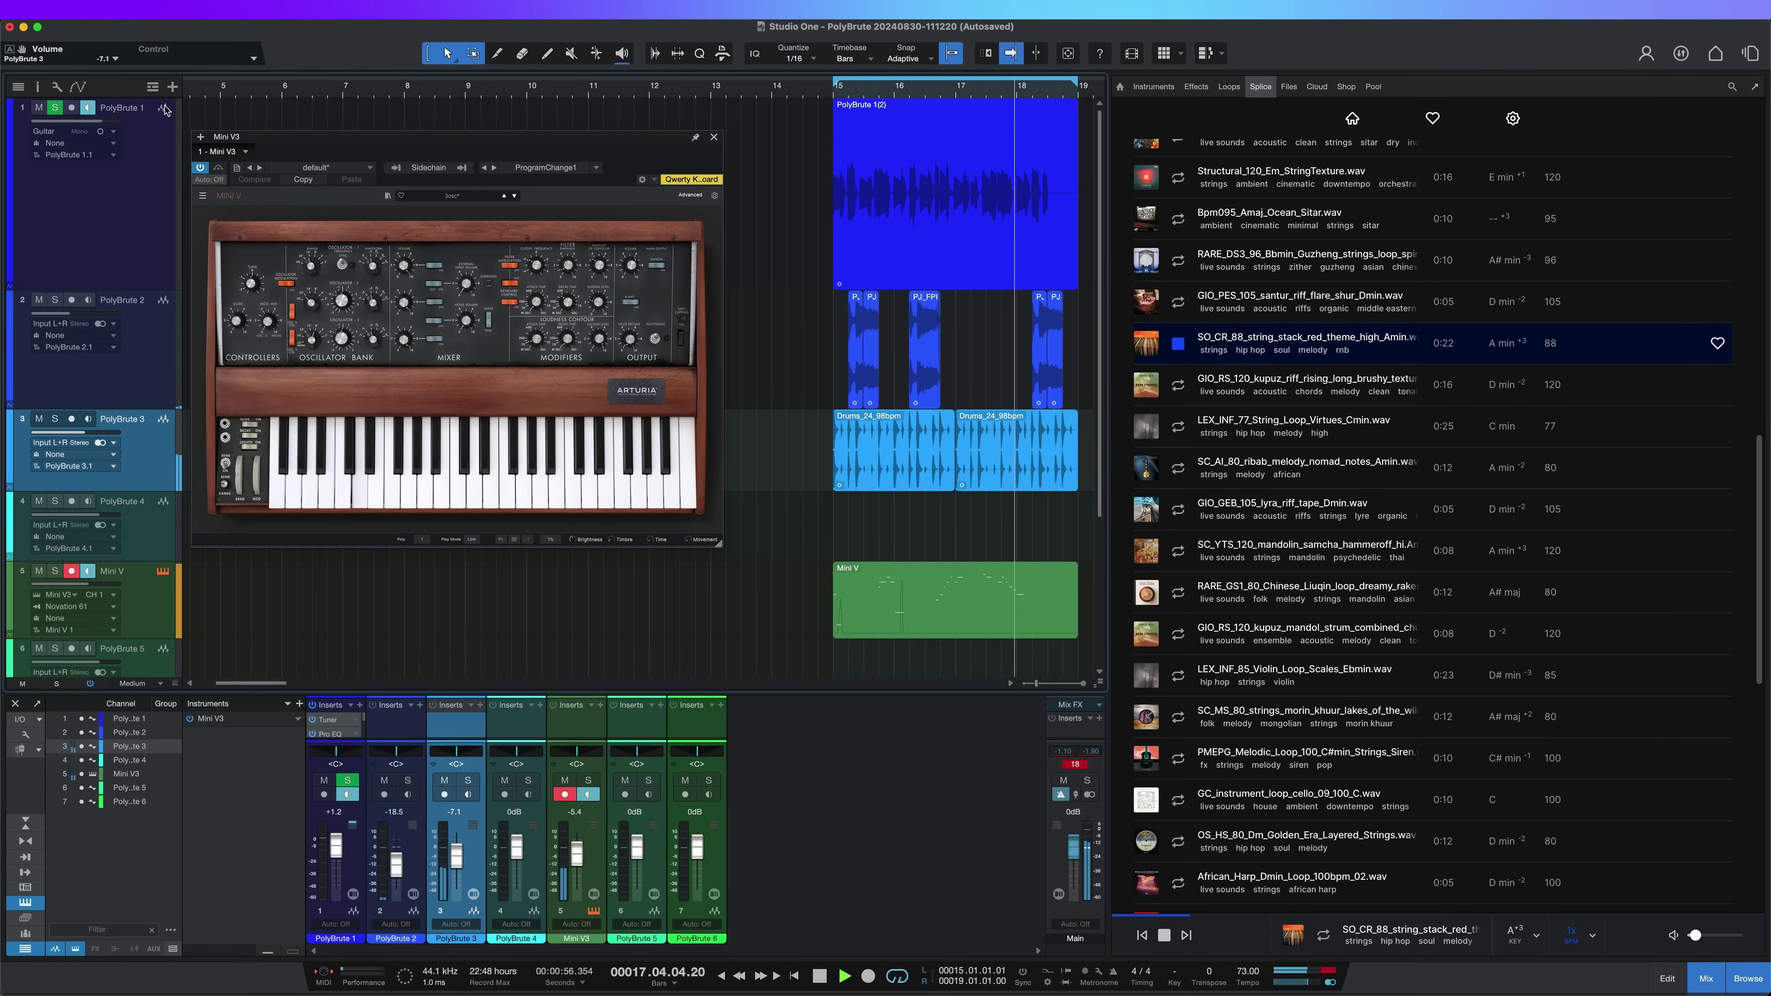
click(1177, 343)
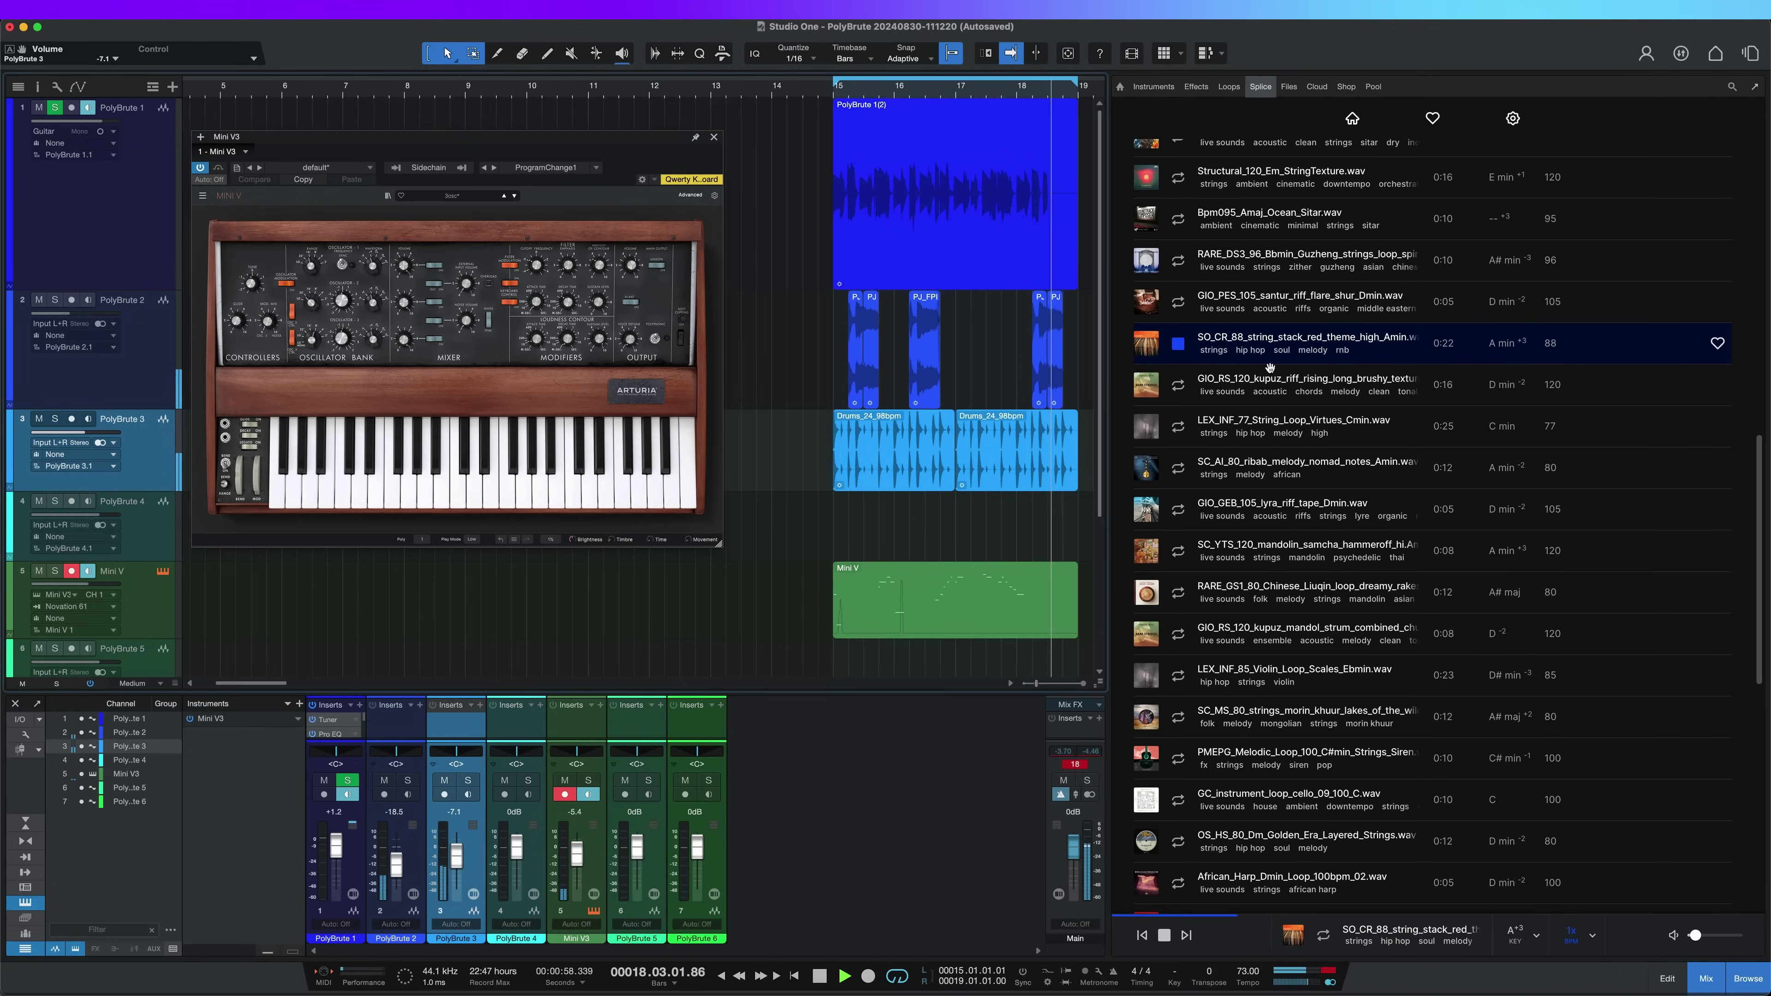
drag(848, 525, 858, 528)
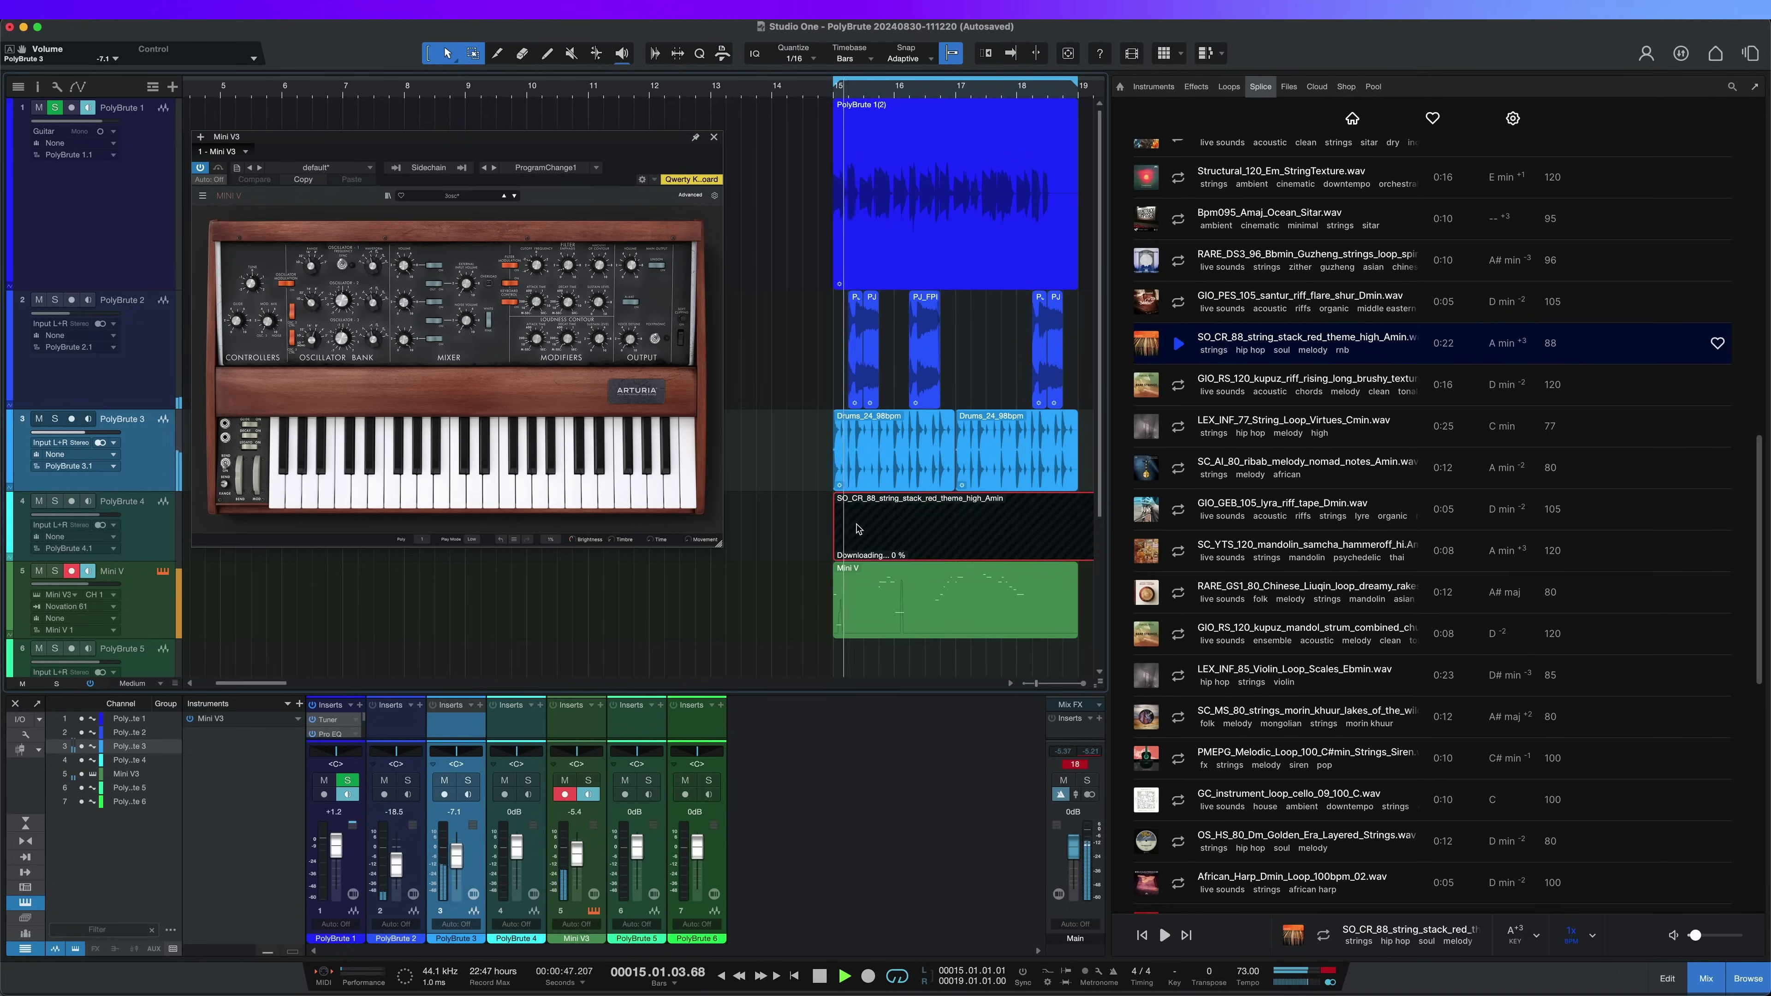